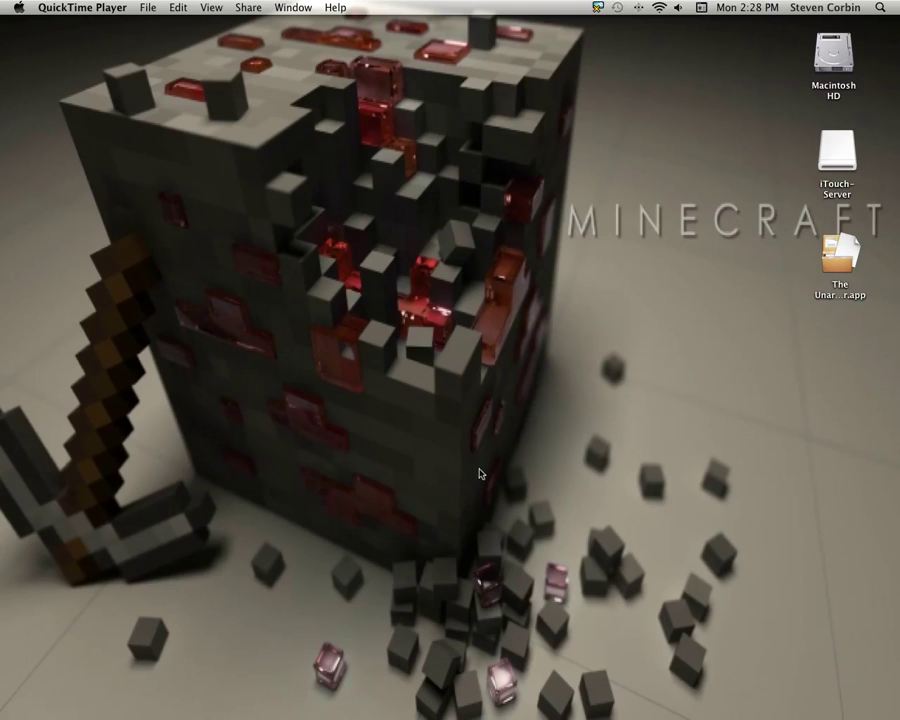
Switch to Safari, revisit the AdF.ly page from the browsing history, skip its ad and close the browser window.
left_click(561, 517)
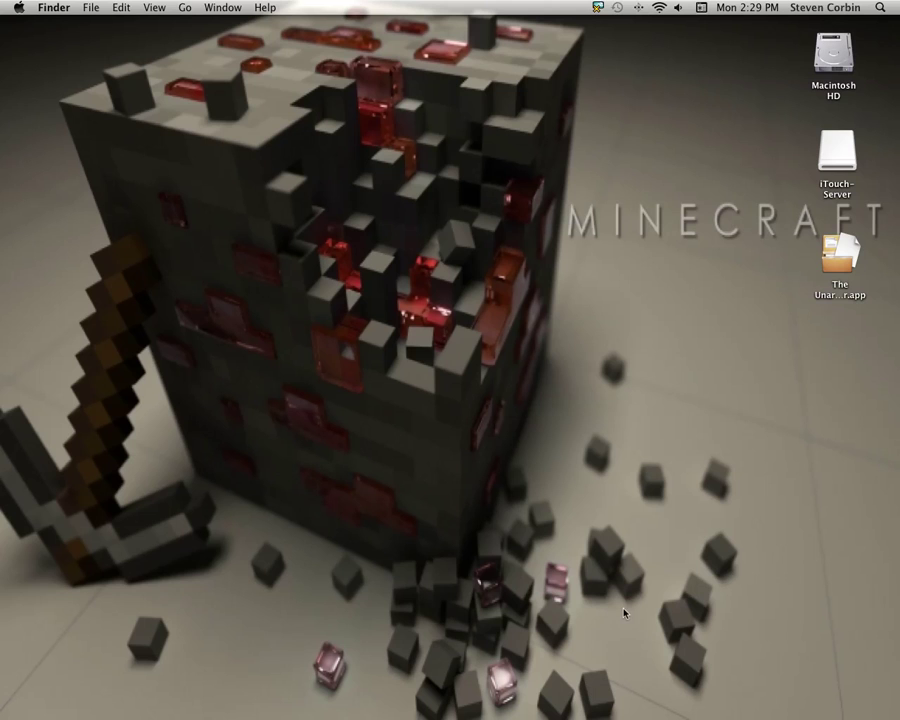
mouse_move(270, 717)
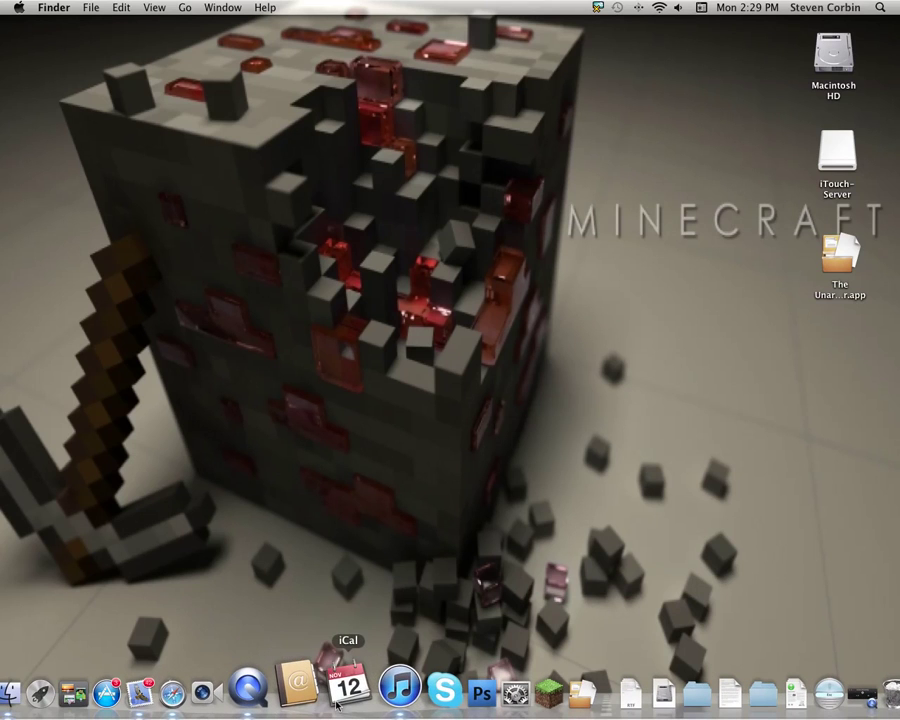
left_click(211, 689)
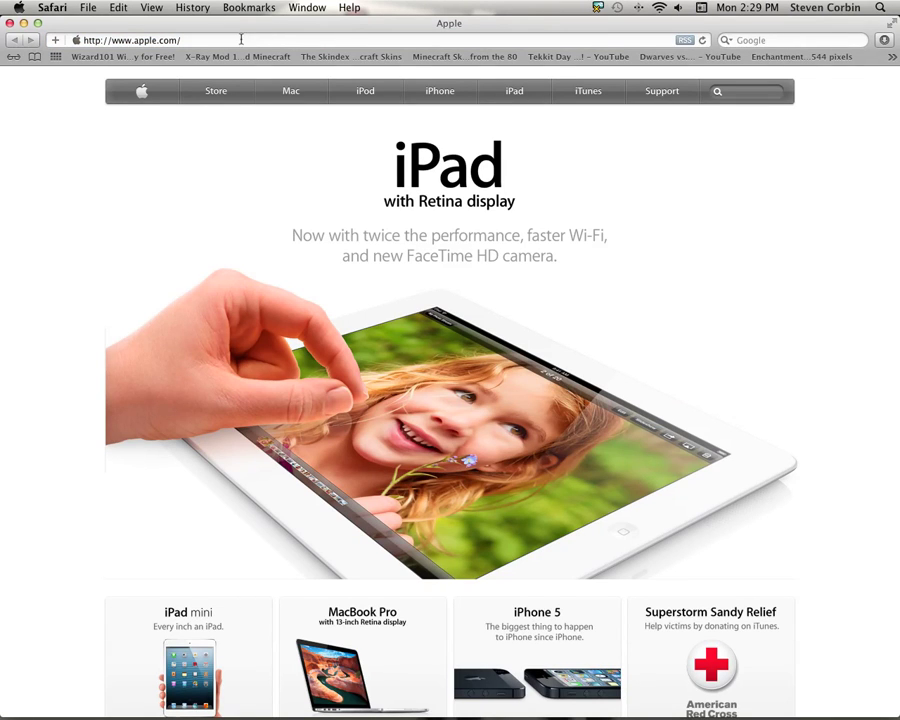
left_click(193, 8)
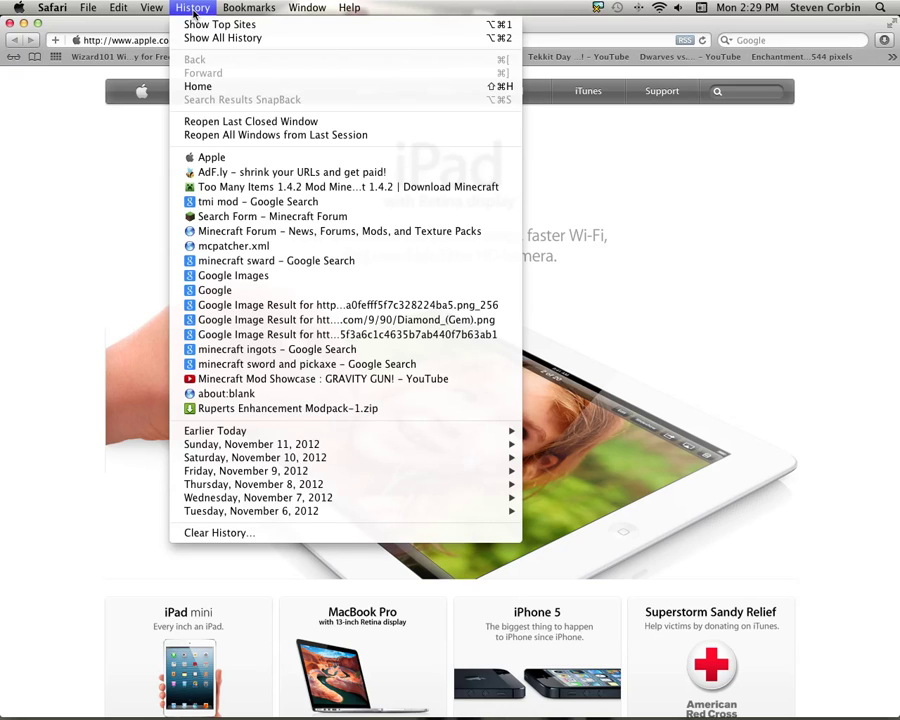
left_click(251, 175)
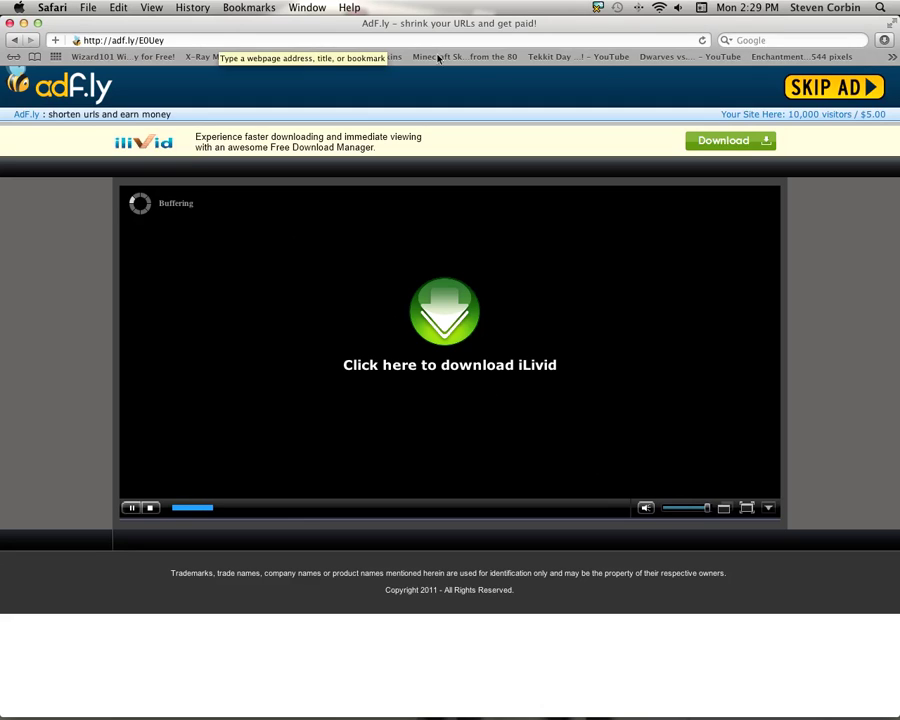
left_click(843, 90)
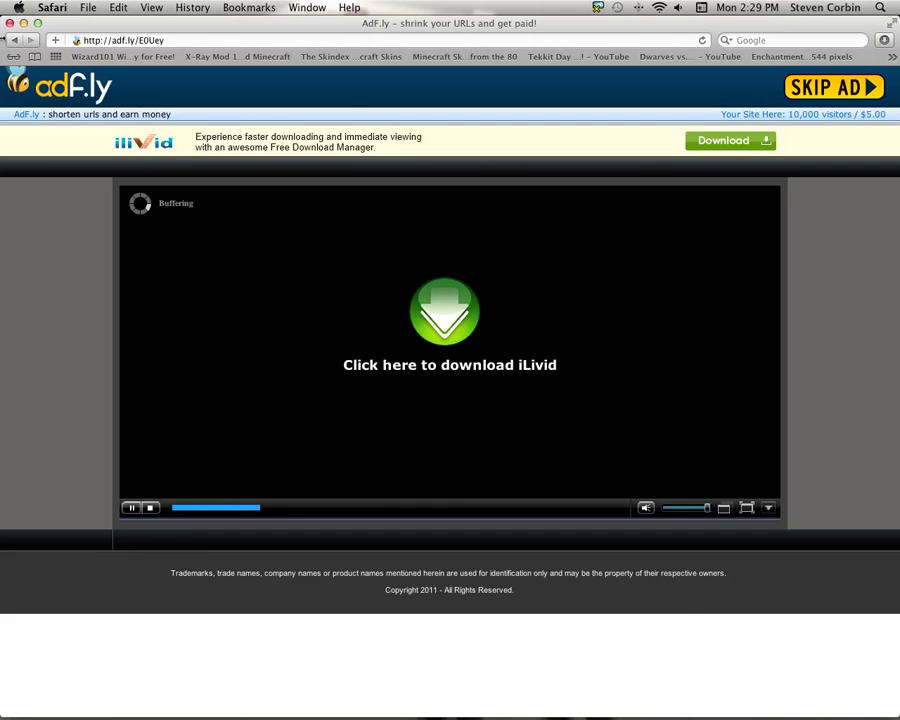
left_click(9, 22)
left_click(100, 122)
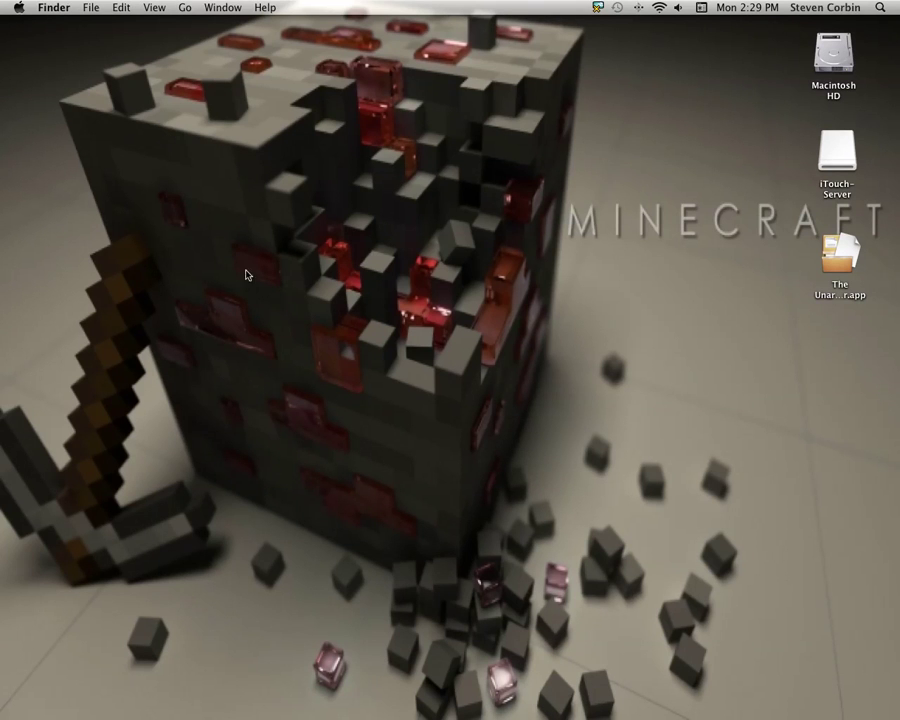
Move the TooManyItems2012_10_28_1 folder from Downloads onto the desktop.
mouse_move(540, 690)
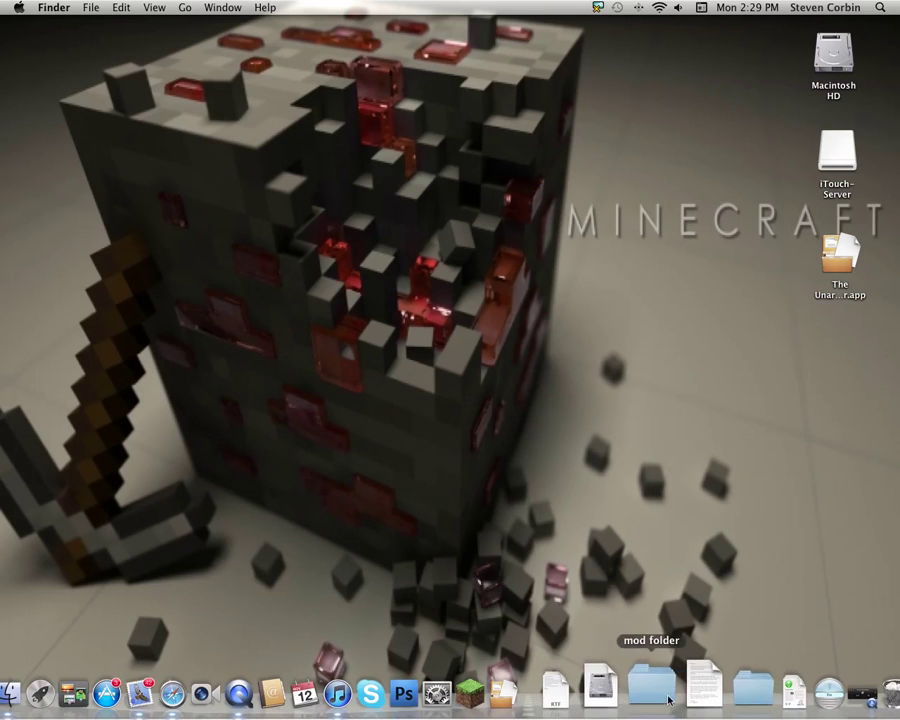
left_click(752, 684)
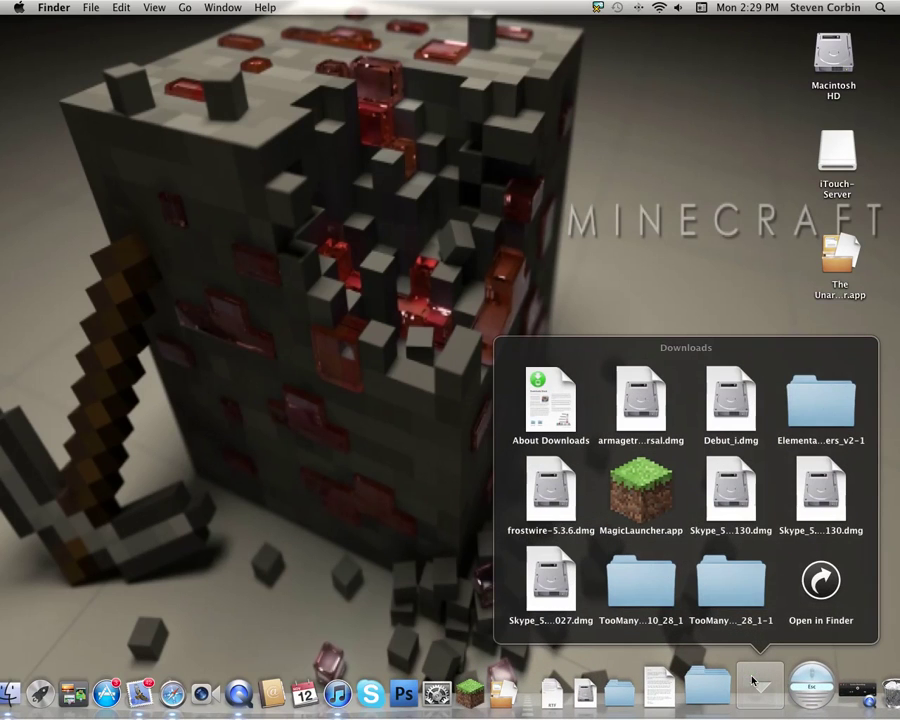
left_click(723, 598)
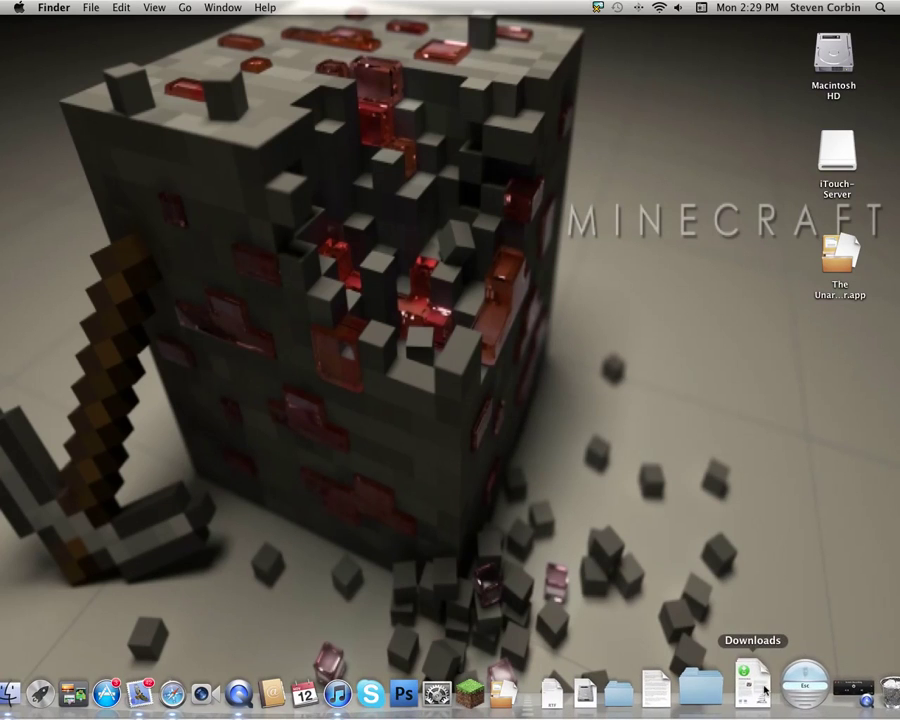
left_click(765, 690)
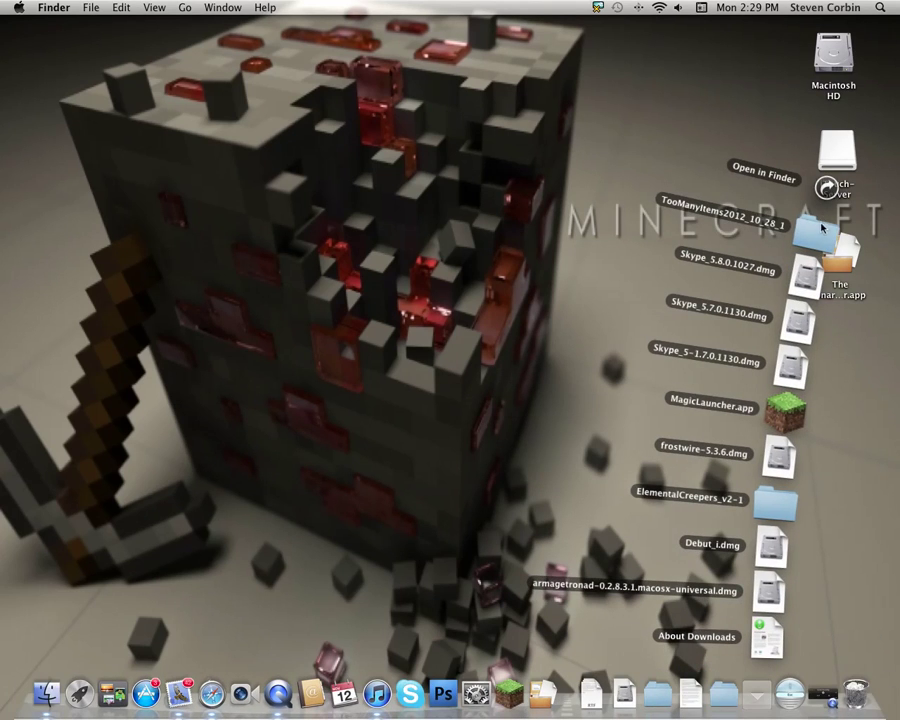
left_click_drag(822, 228, 757, 392)
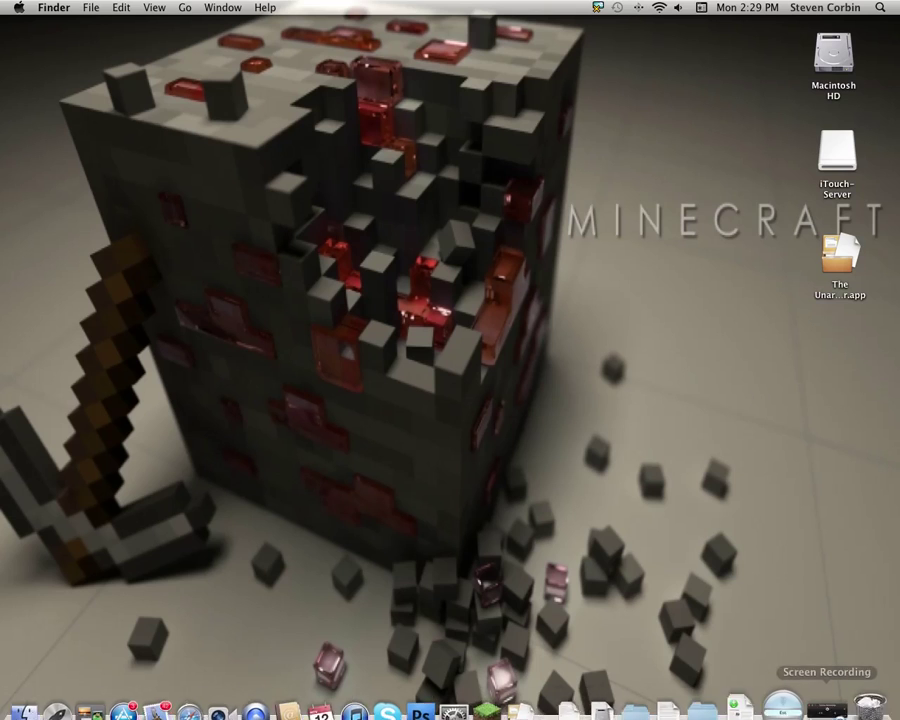
left_click(758, 688)
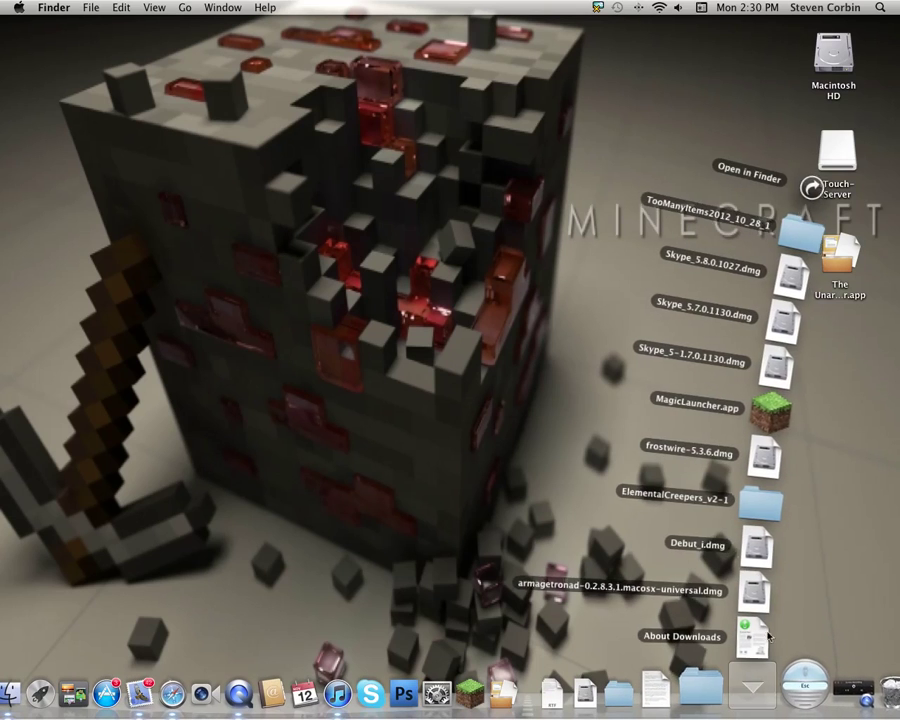
left_click_drag(797, 255, 759, 379)
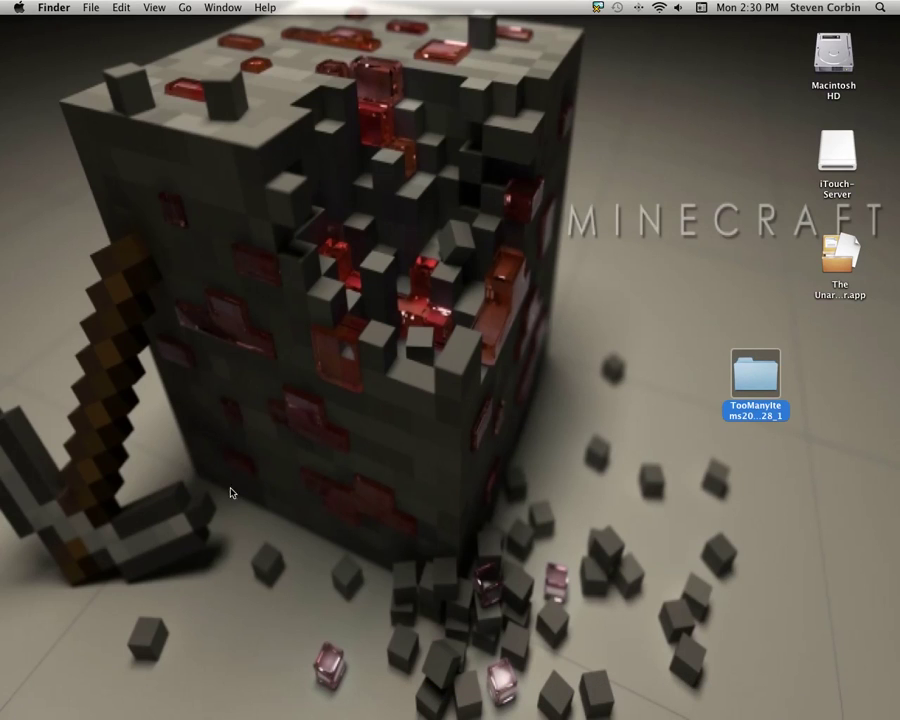
Open the bin folder inside the minecraft folder under Library/Application Support in Finder.
mouse_move(232, 690)
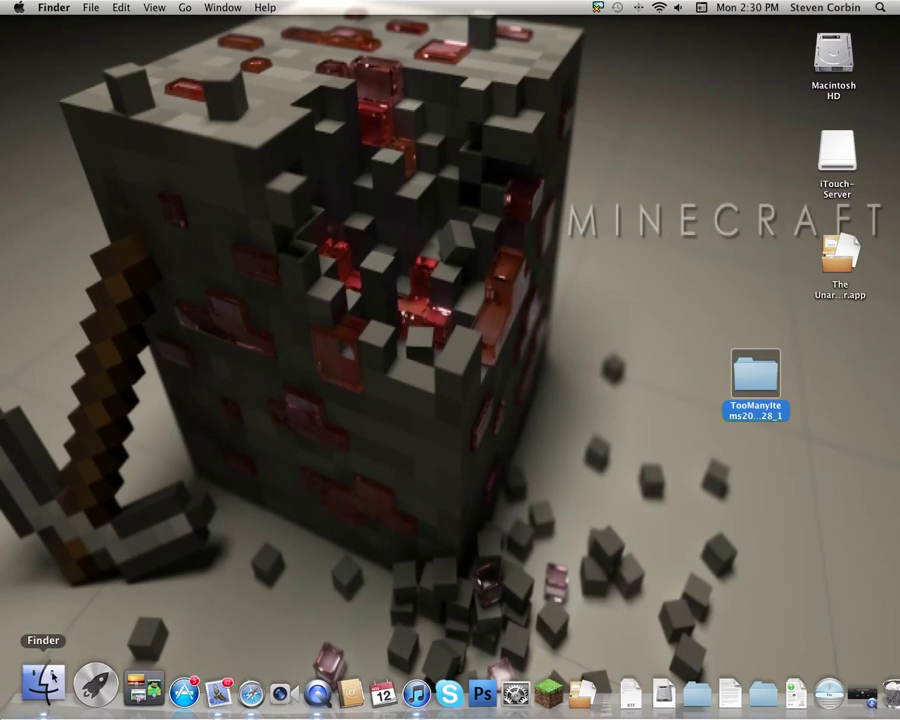
left_click(48, 680)
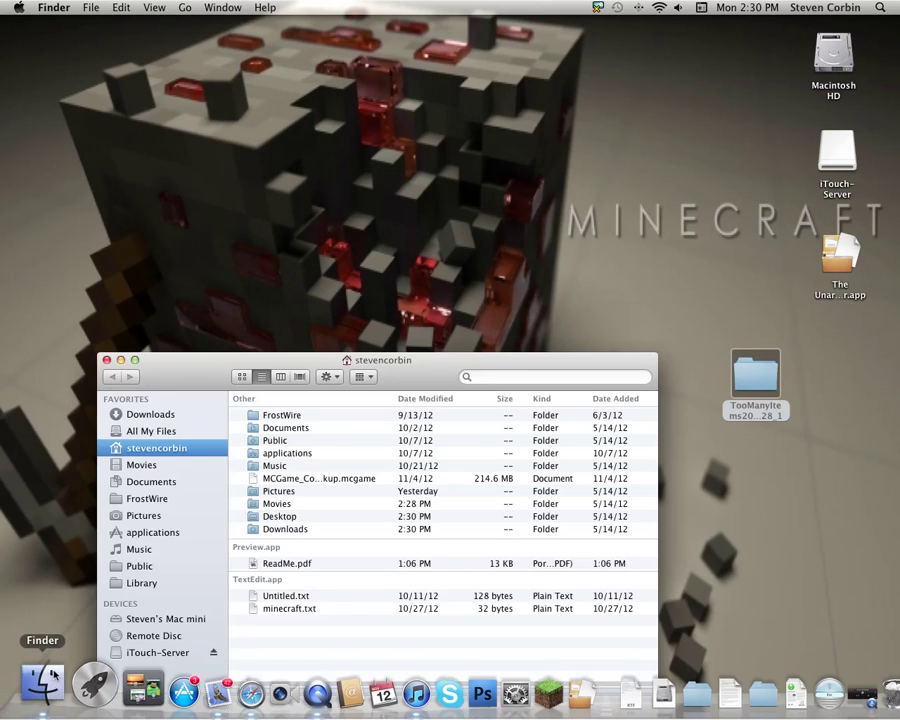
left_click(147, 583)
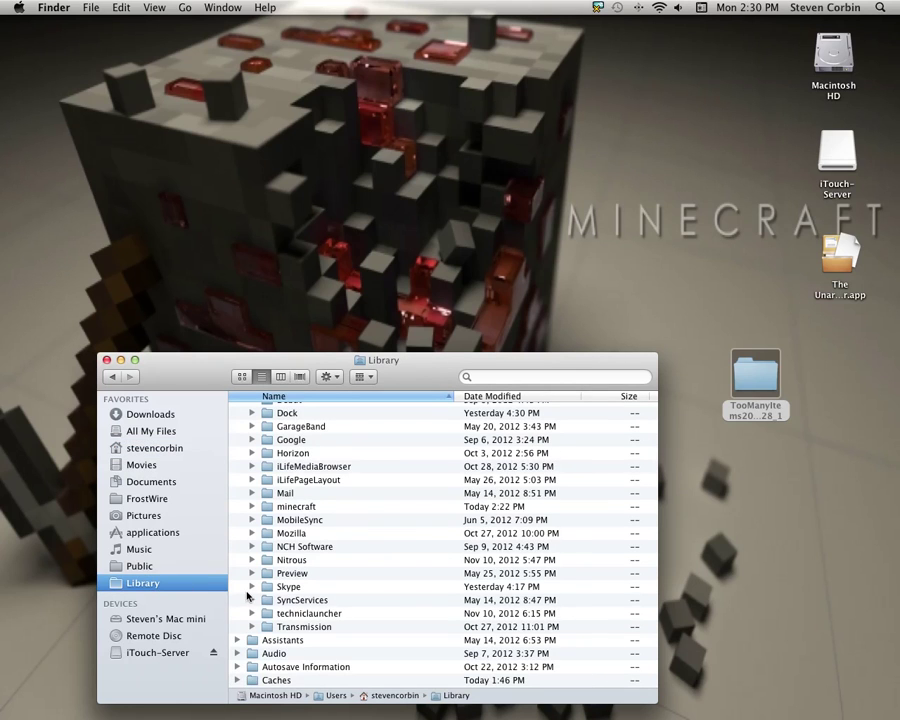
left_click(300, 508)
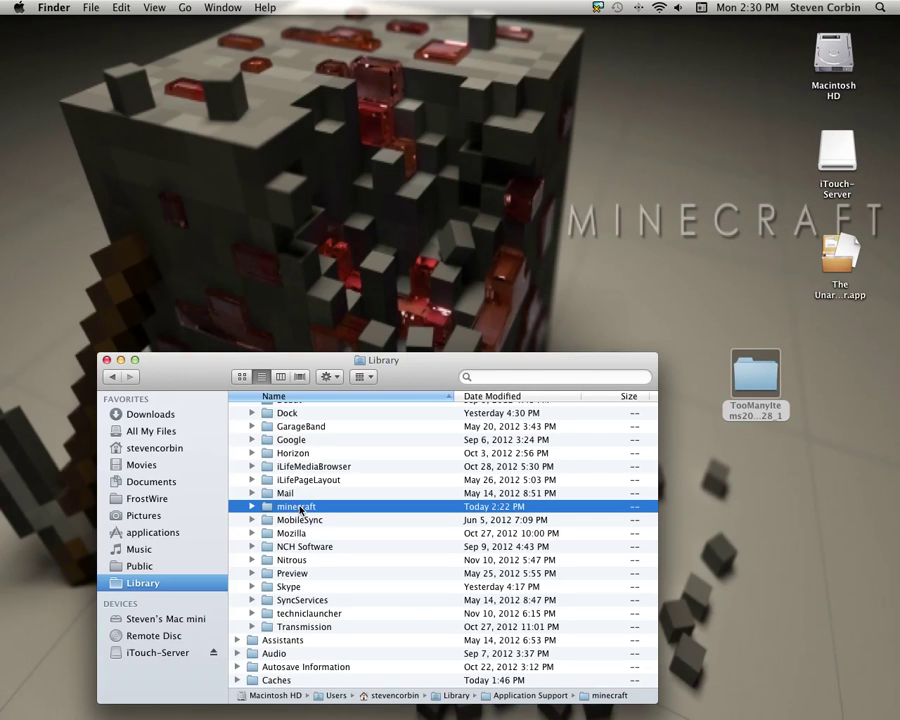
double_click(300, 508)
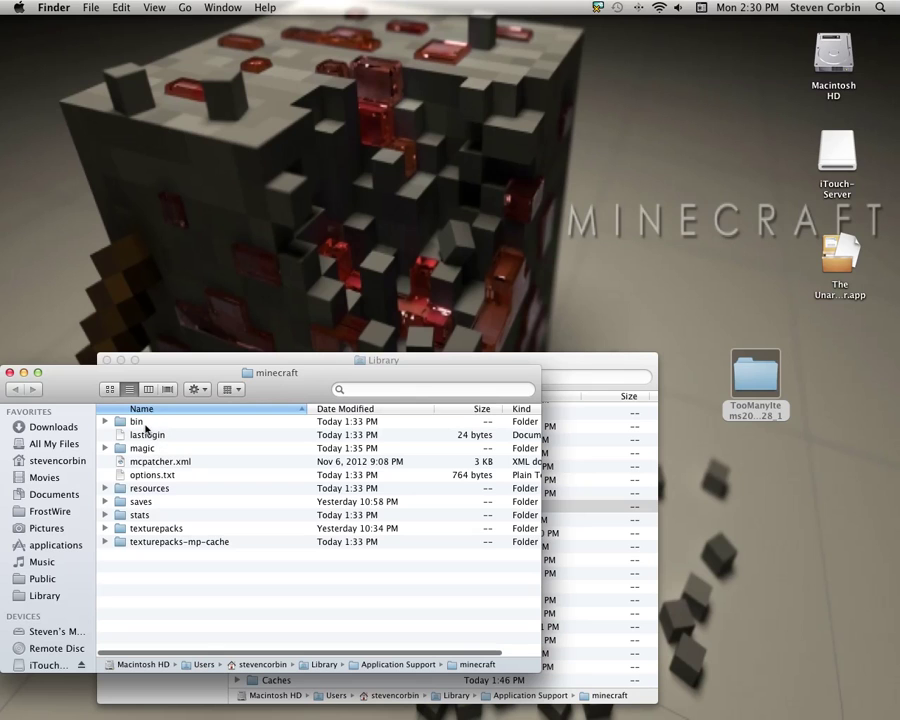
left_click(141, 425)
double_click(141, 425)
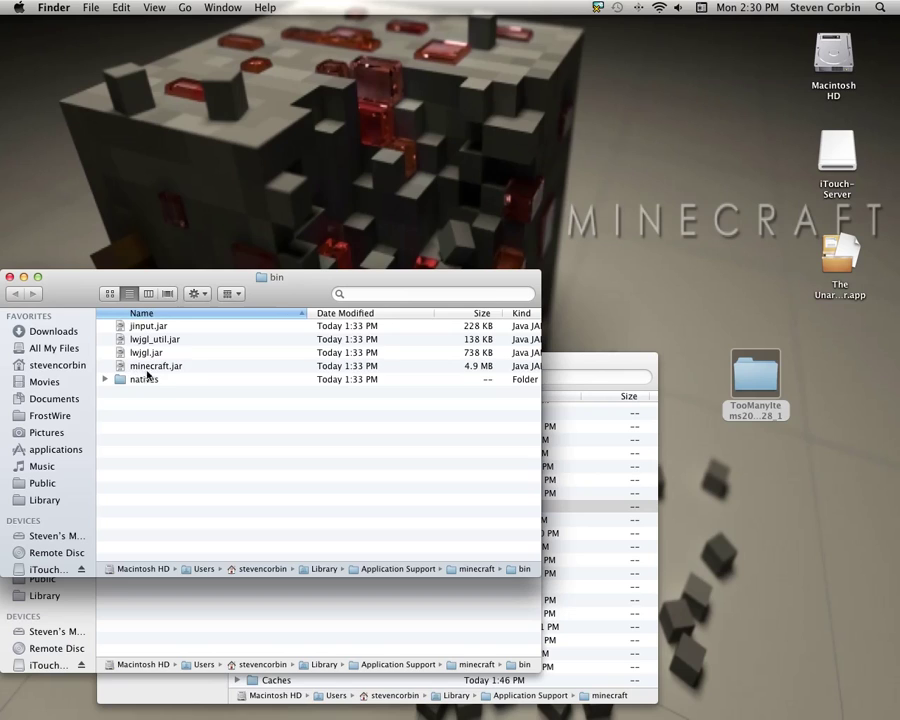
Rename minecraft.jar as minecraft.jar.zip, accepting the new extension, and extract the archive in the bin folder.
left_click(154, 368)
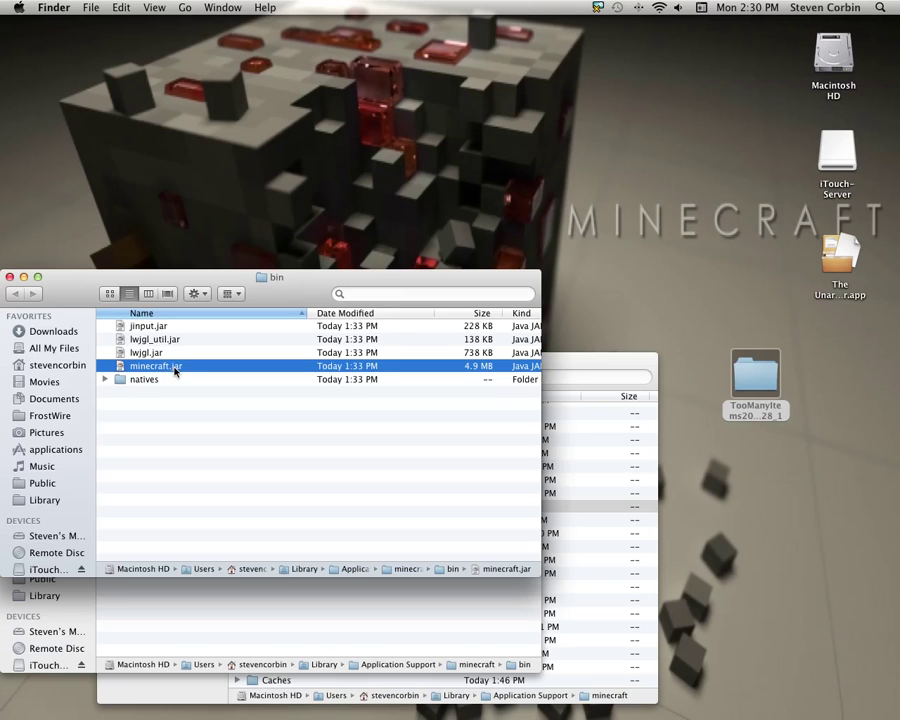
left_click(175, 370)
key("Left")
type(".zip")
key("Return")
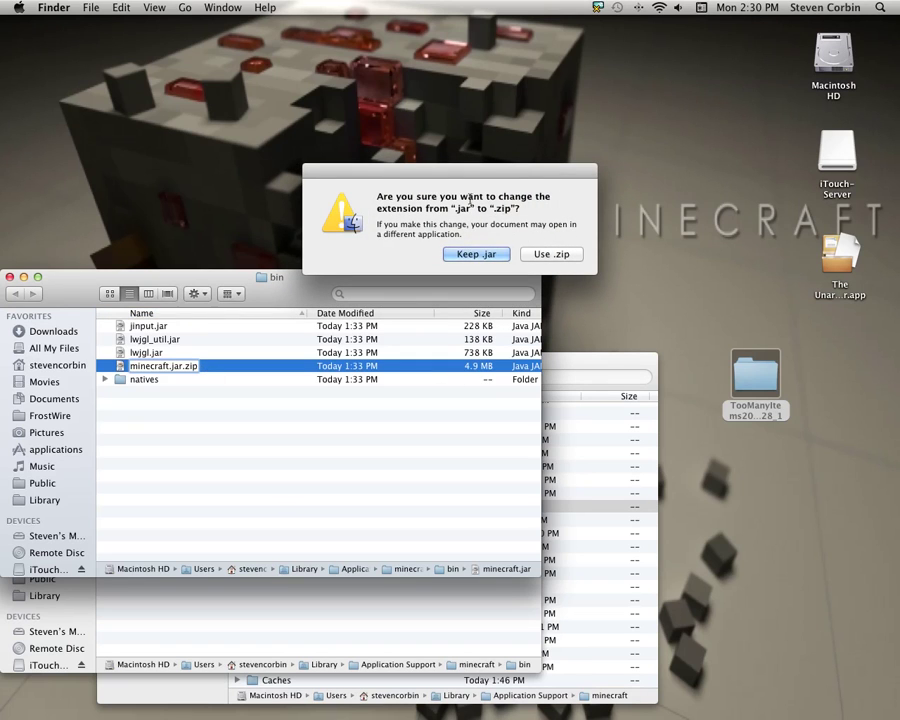
left_click(548, 254)
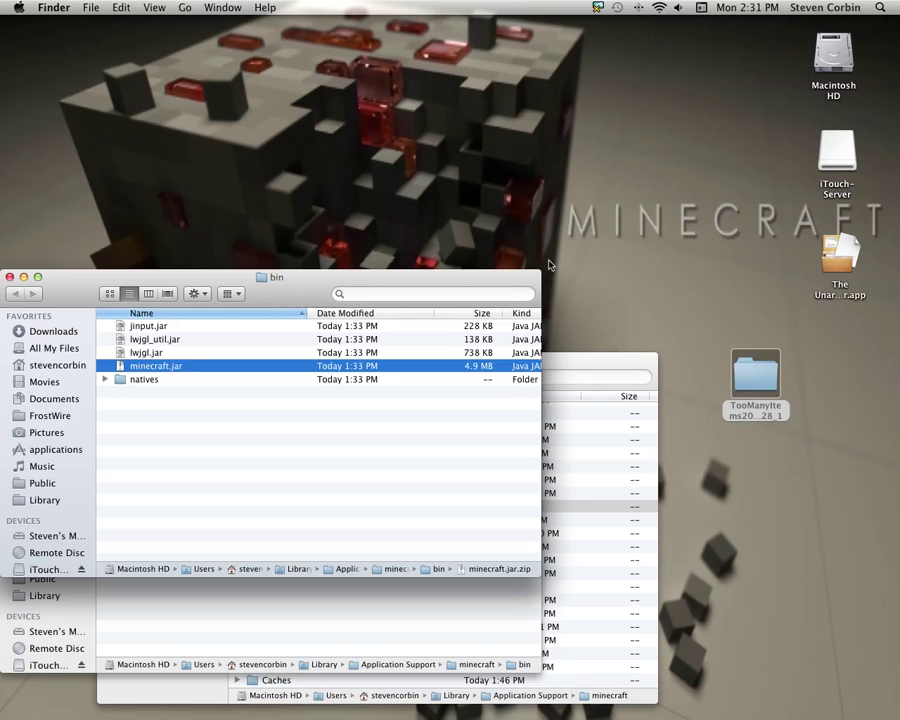
double_click(173, 370)
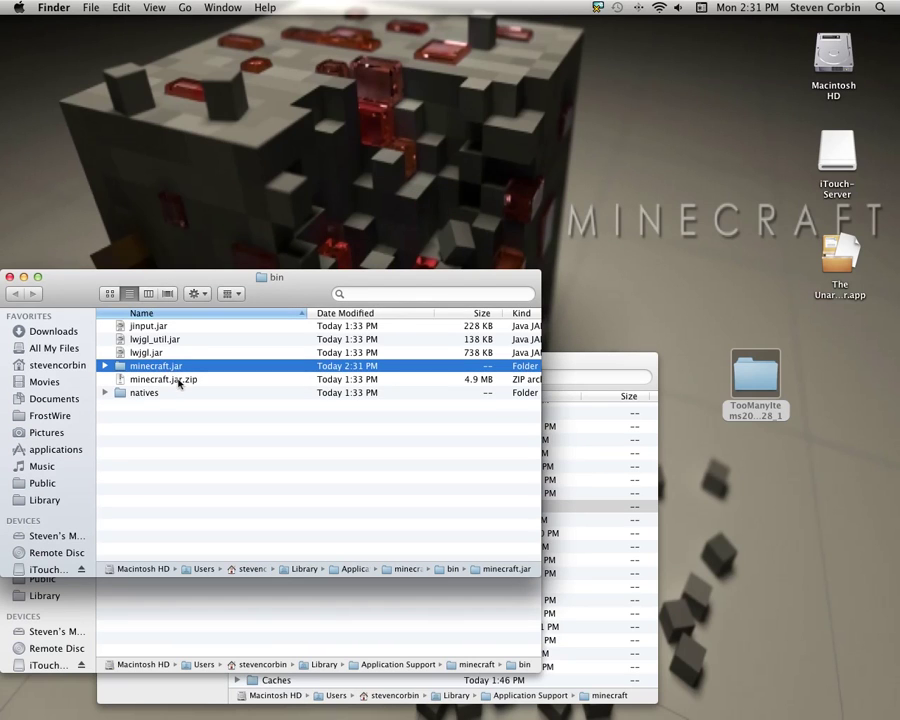
Rename the minecraft.jar.zip archive as minecraft1.jar, accepting the extension change.
left_click(178, 382)
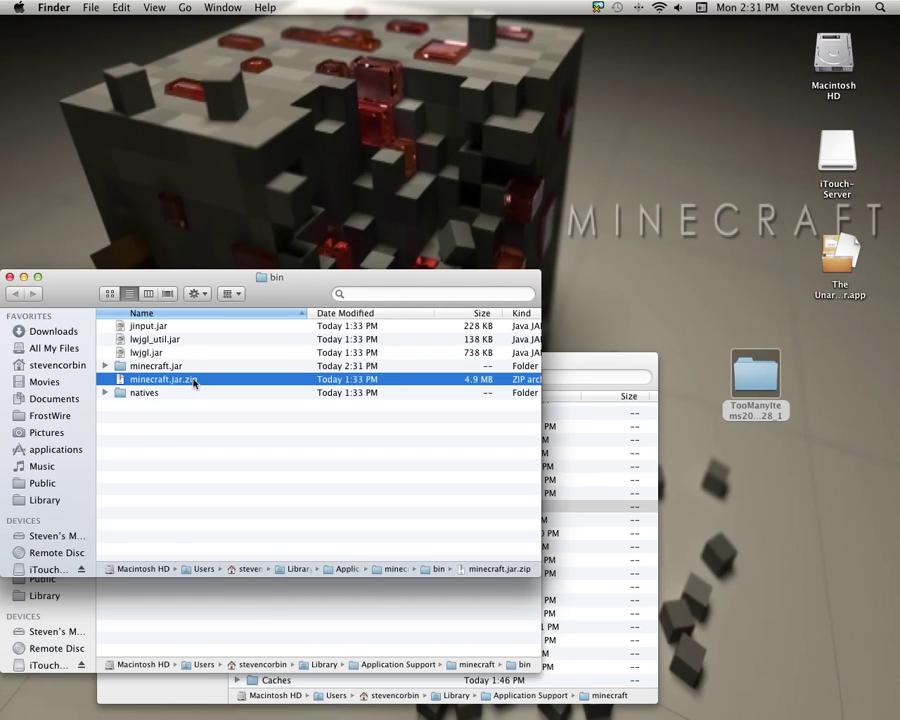
left_click(196, 382)
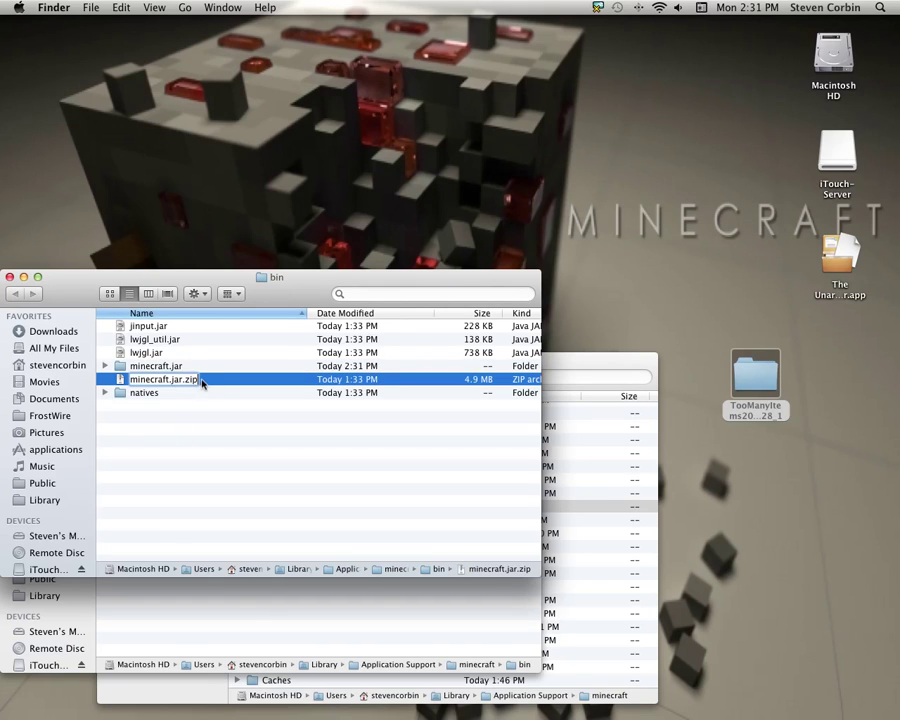
key("Right")
key("BackSpace")
key("BackSpace")
key("BackSpace")
key("BackSpace")
type("1")
key("Return")
left_click(545, 197)
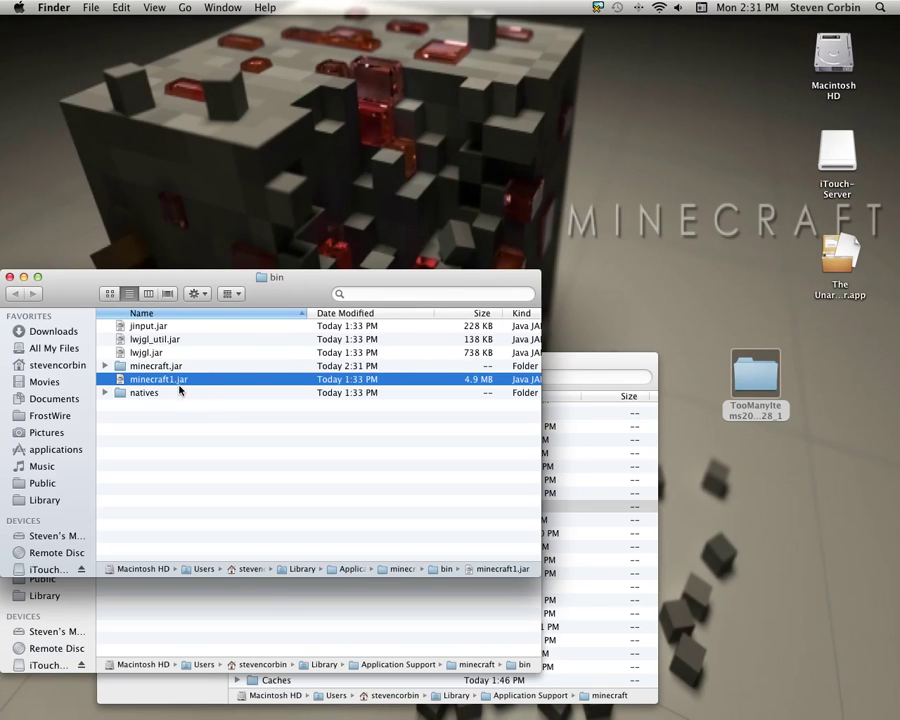
Open the extracted minecraft.jar folder to reach its class files.
left_click(163, 367)
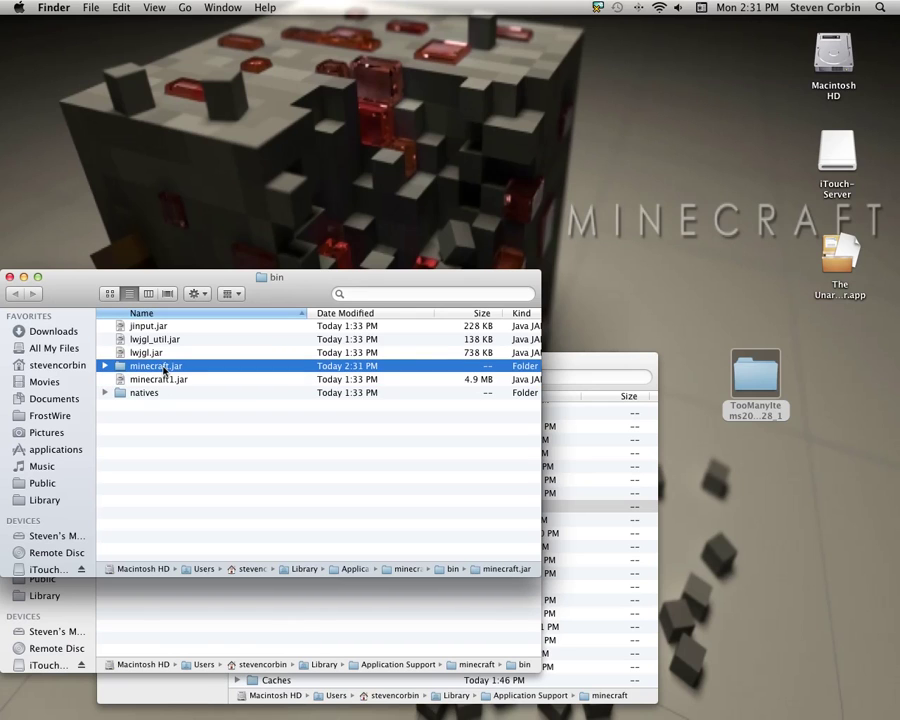
double_click(163, 367)
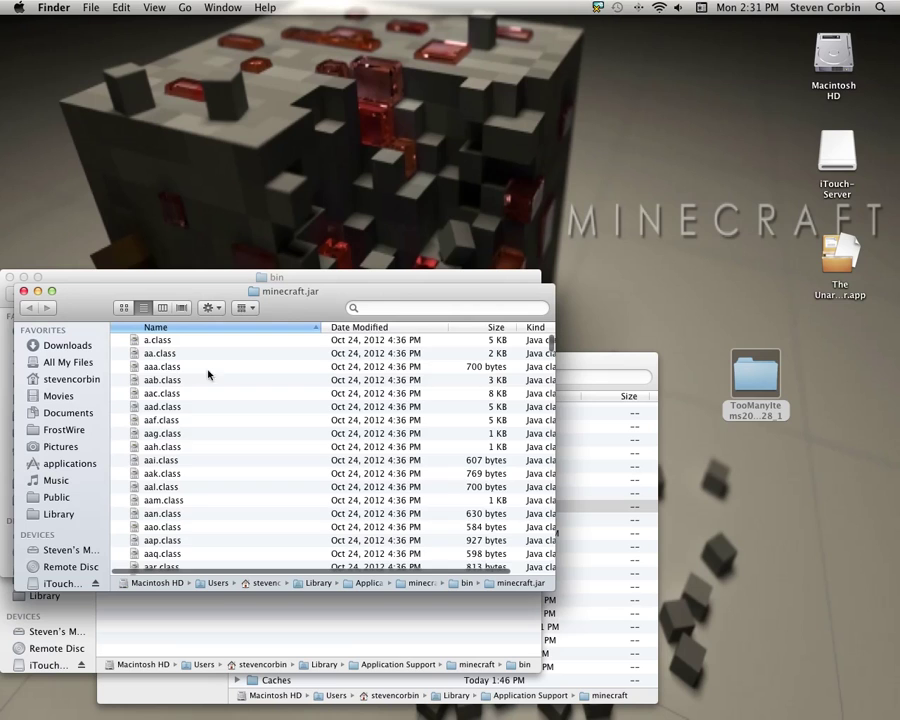
scroll(215, 374, "down", 3)
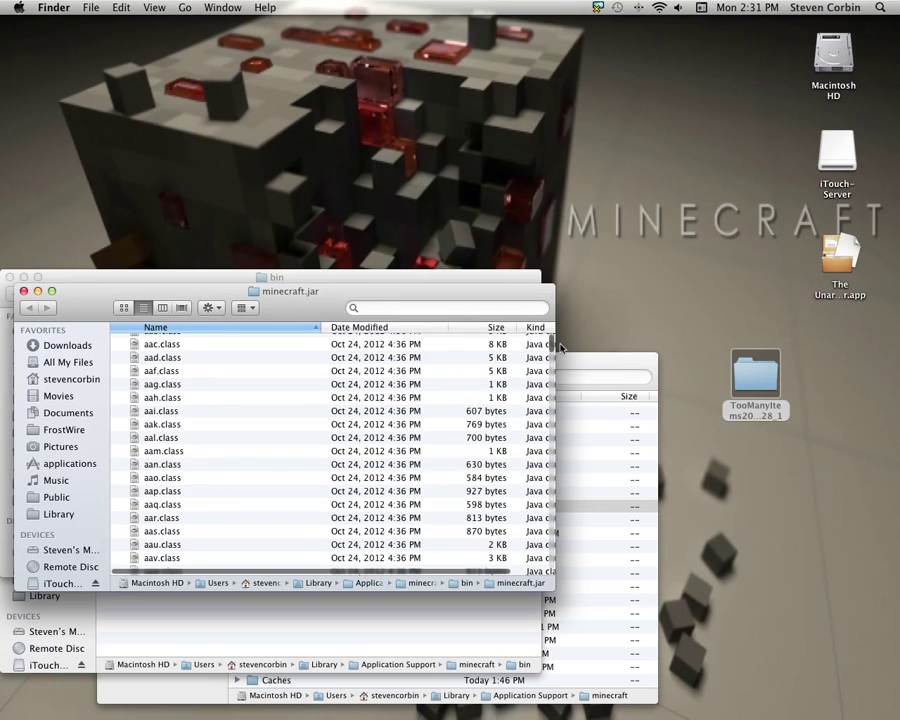
key("super+a")
right_click(437, 386)
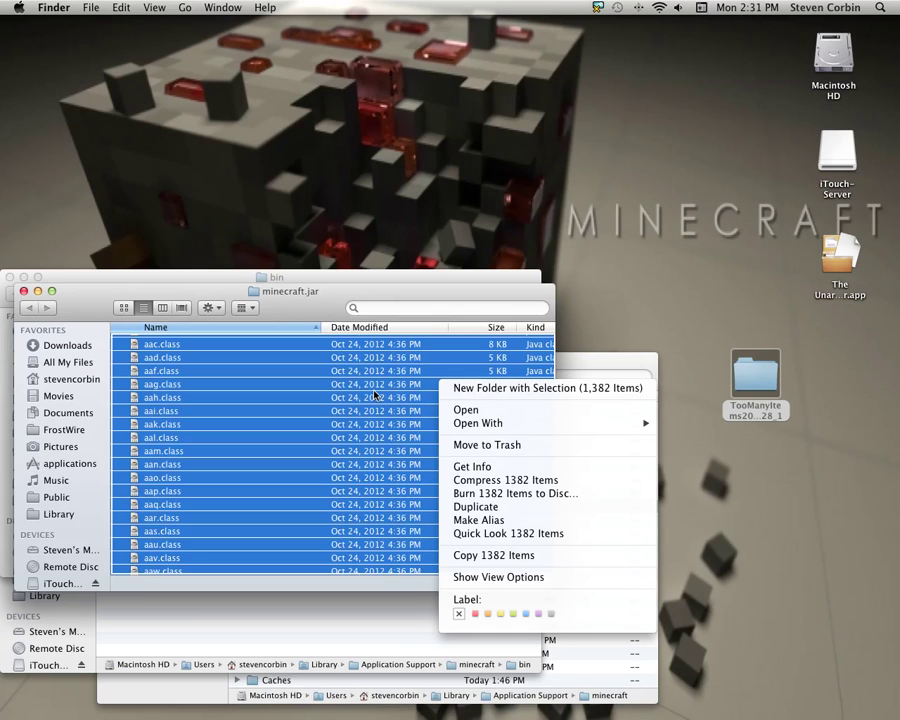
left_click(335, 318)
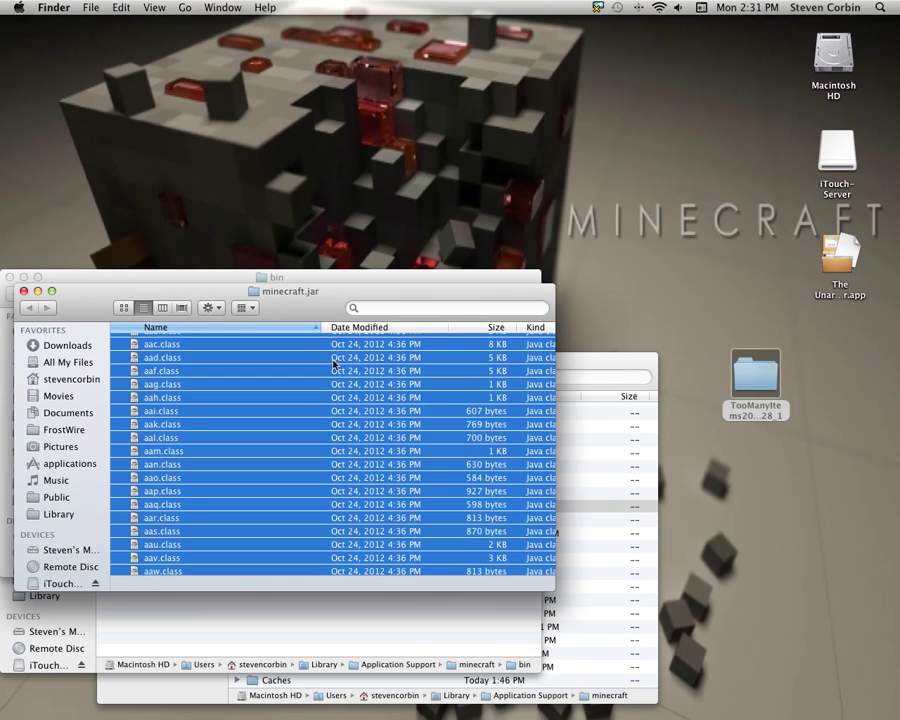
left_click(334, 359)
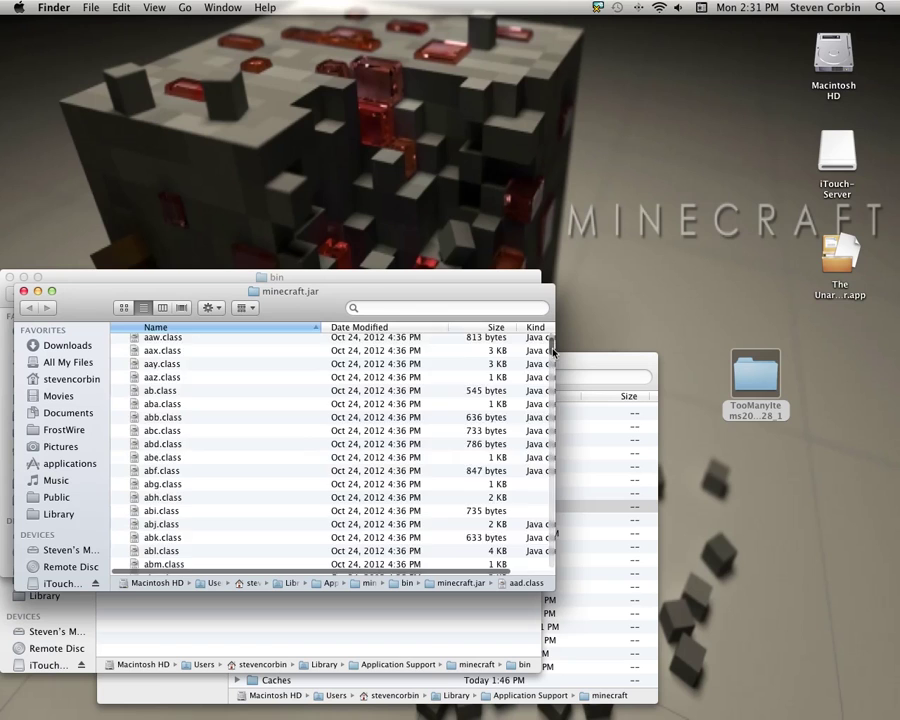
Move the META-INF folder inside the extracted minecraft.jar folder to the Trash and close that folder's window.
left_click_drag(553, 358, 551, 496)
scroll(381, 456, "down", 5)
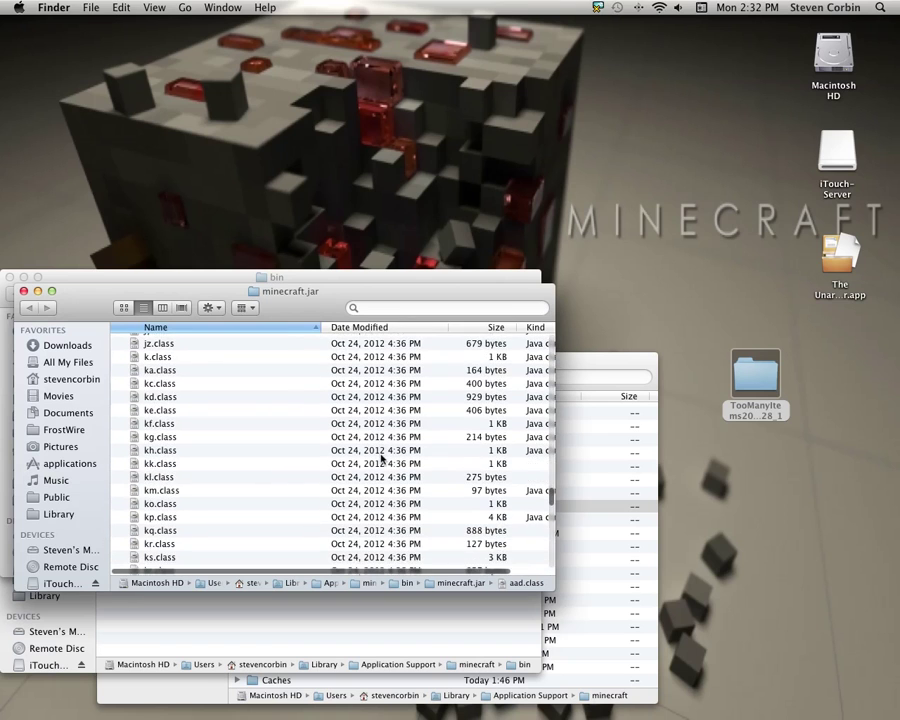
scroll(381, 457, "down", 10)
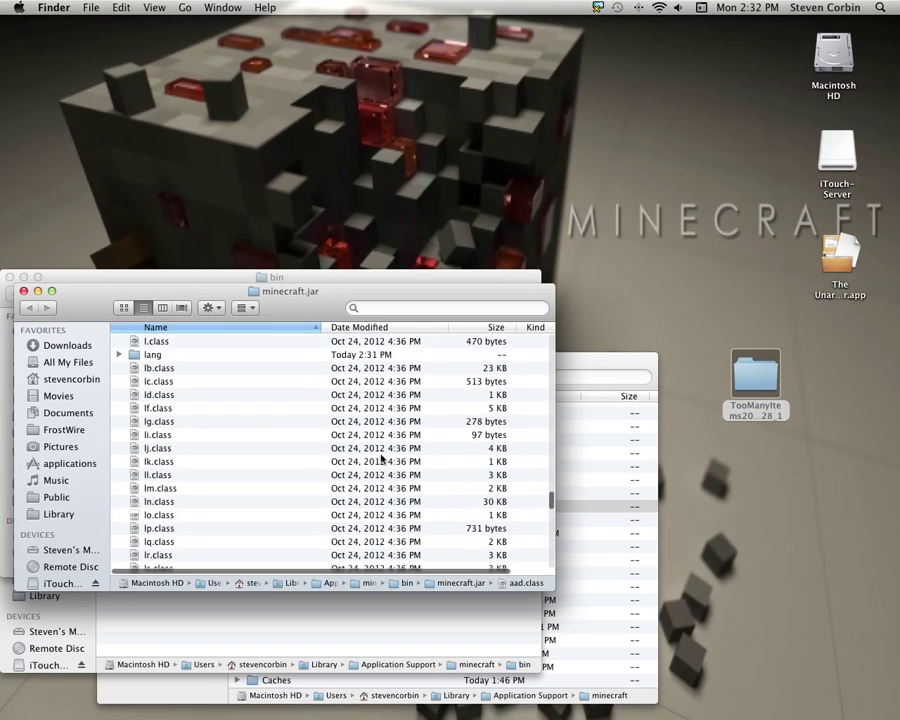
scroll(311, 458, "down", 10)
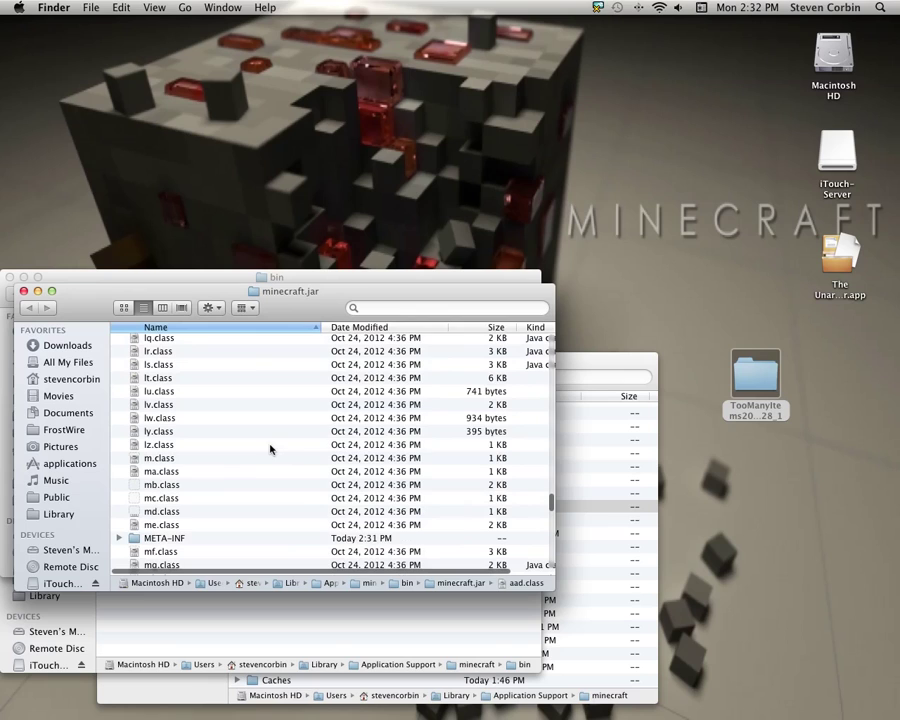
left_click(156, 541)
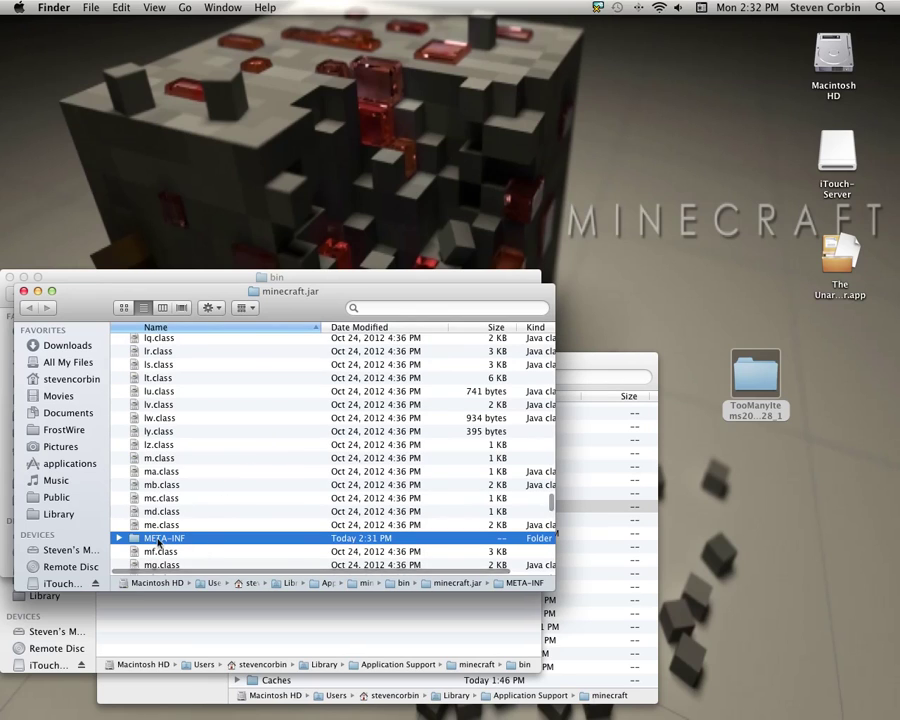
right_click(157, 541)
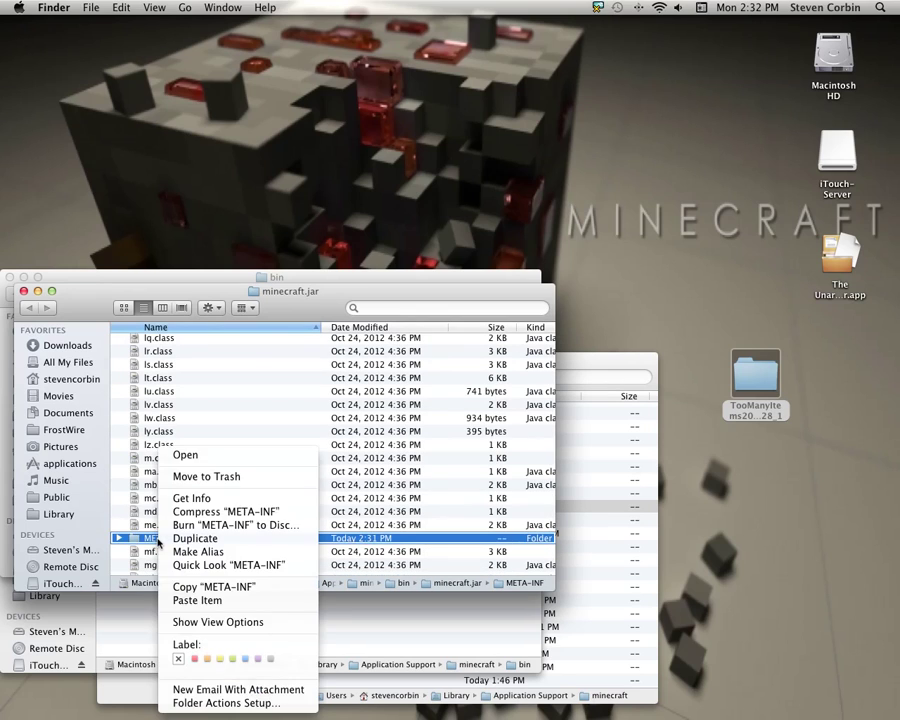
left_click(184, 476)
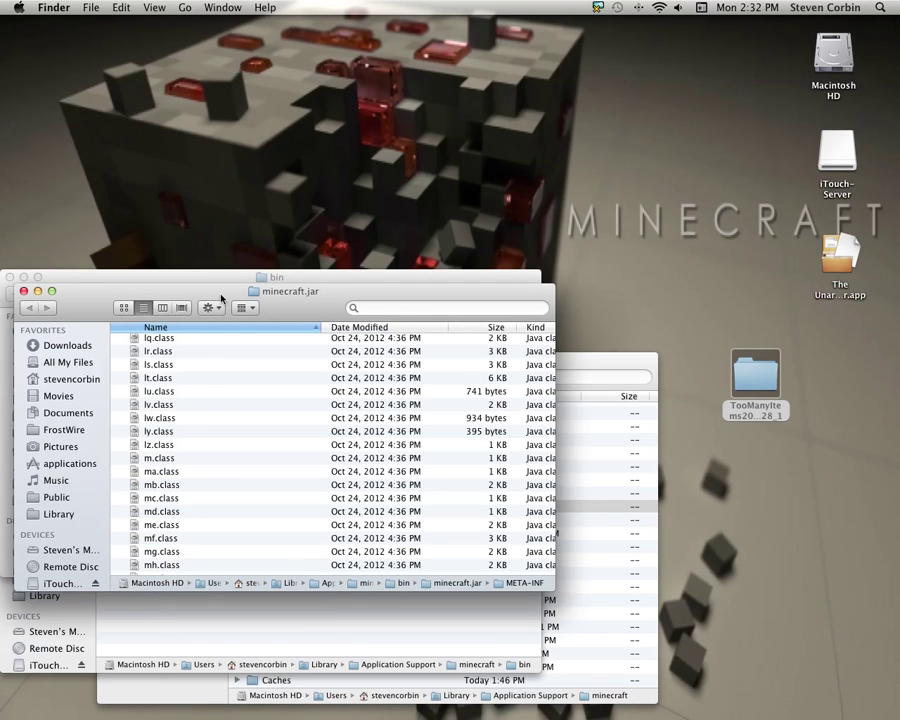
left_click_drag(221, 298, 348, 157)
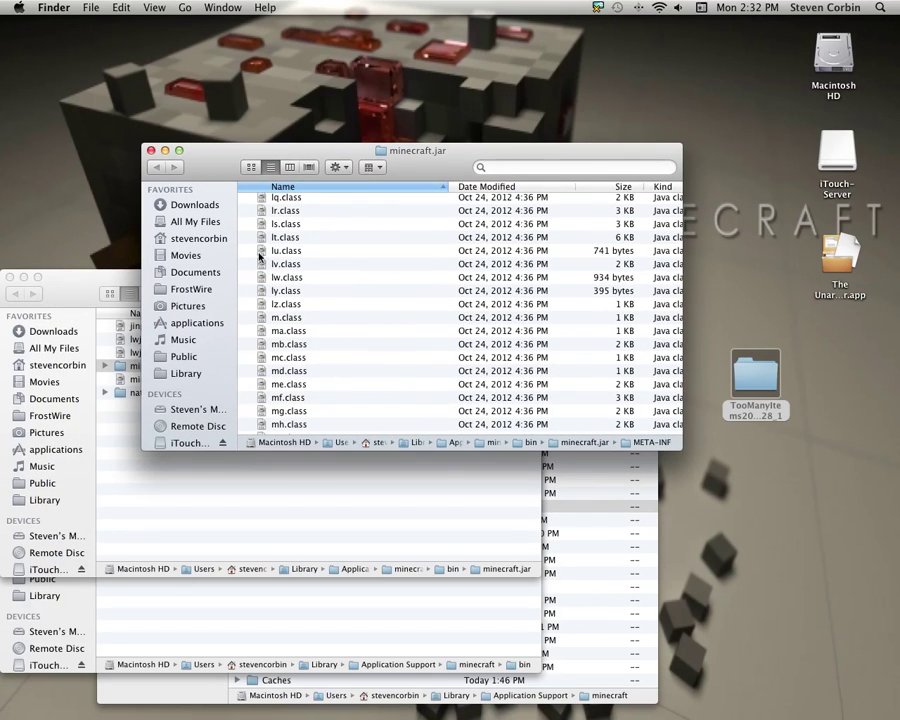
left_click(152, 150)
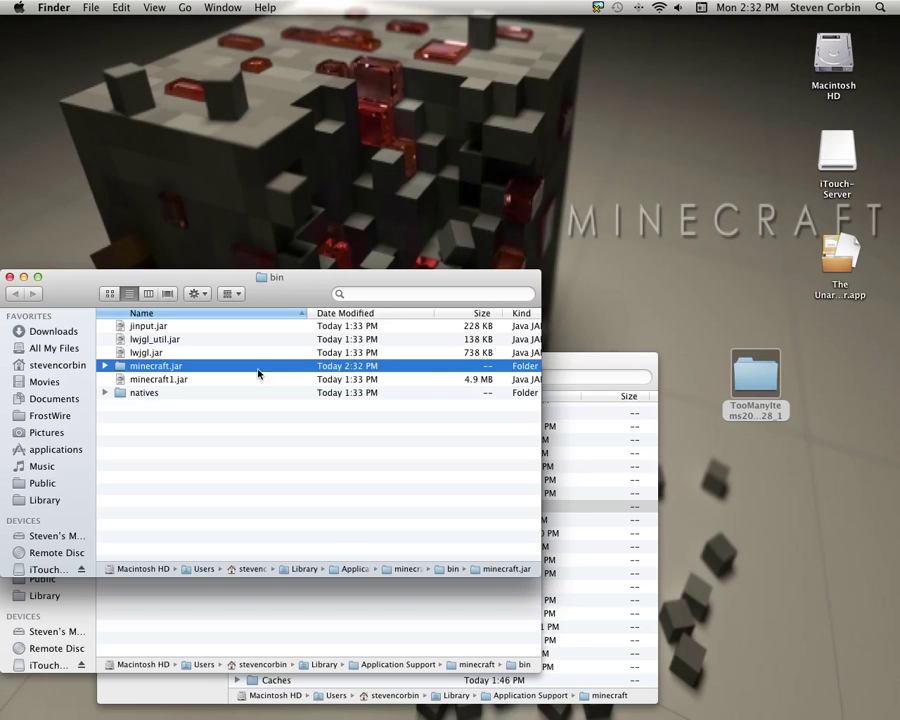
Copy all 31 items from the desktop's TooManyItems2012_10_28_1 folder and close its window.
double_click(771, 376)
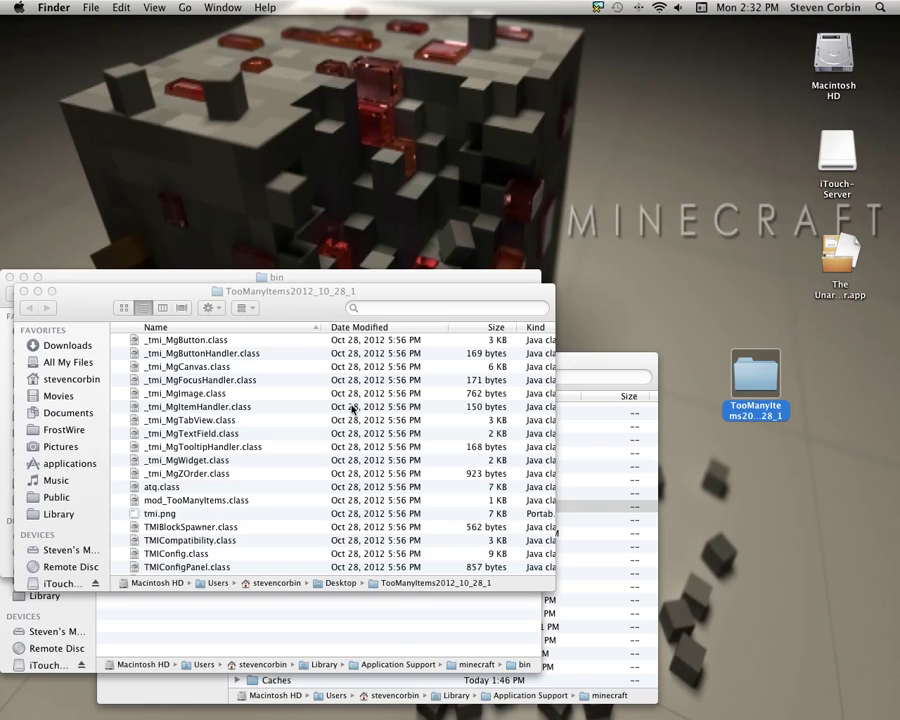
key("super+a")
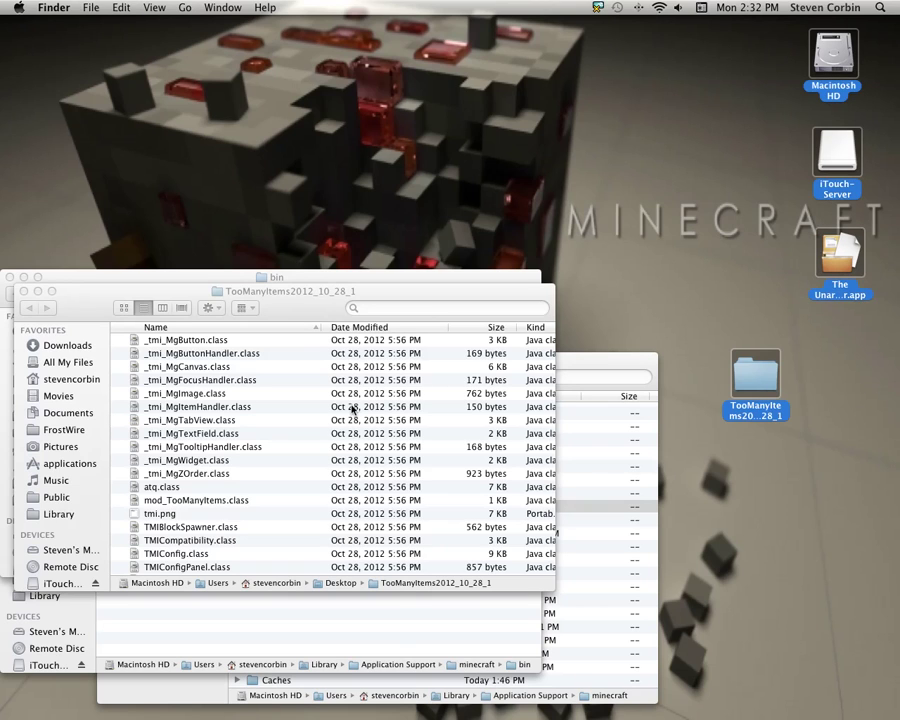
left_click(368, 241)
left_click(343, 289)
key("super+a")
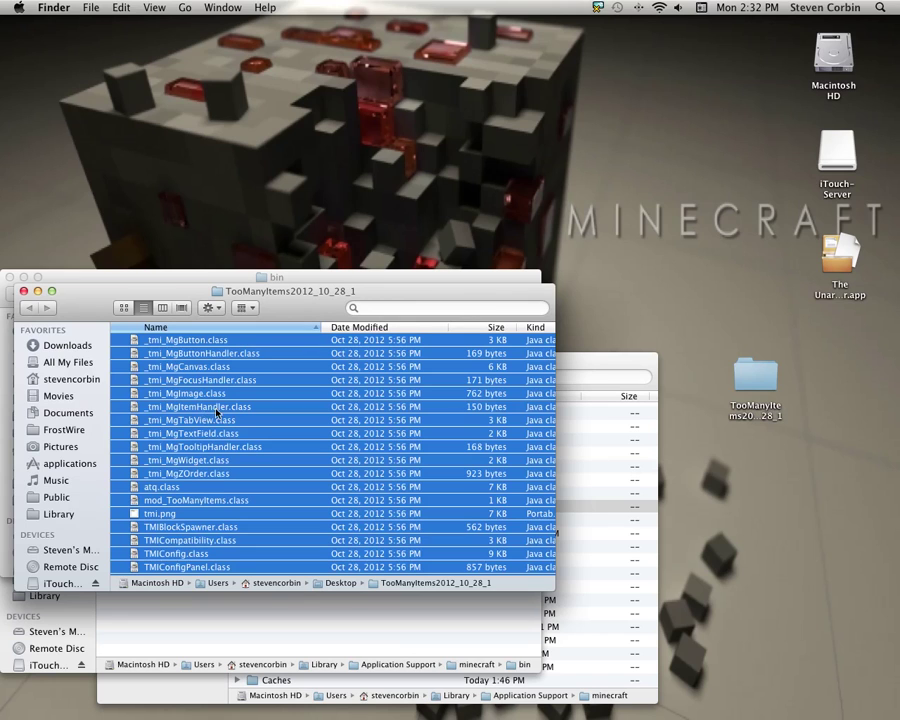
scroll(218, 410, "down", 2)
scroll(220, 410, "up", 2)
right_click(222, 410)
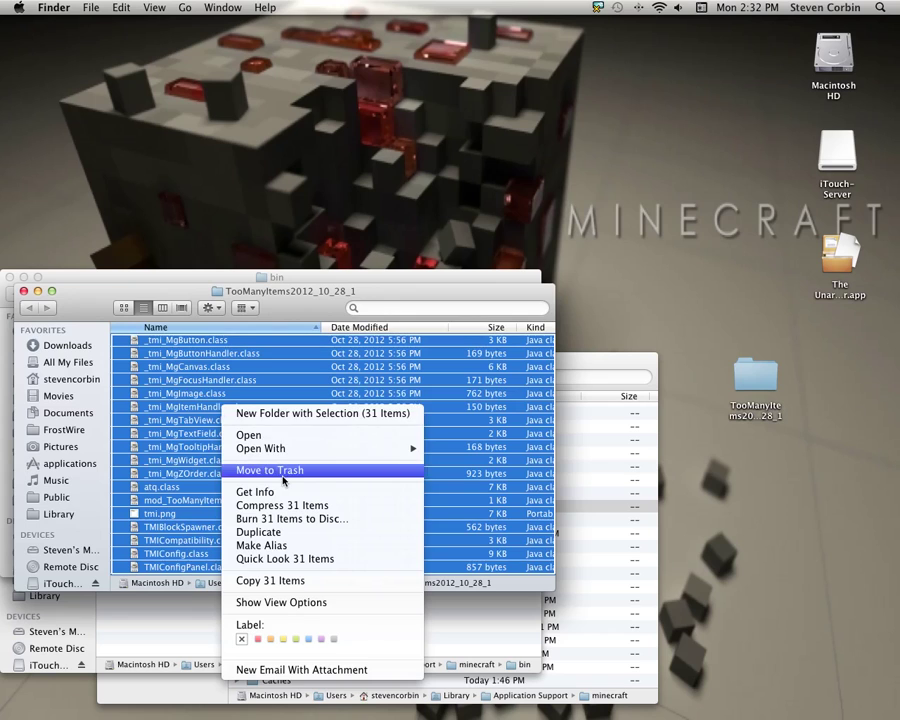
left_click(265, 581)
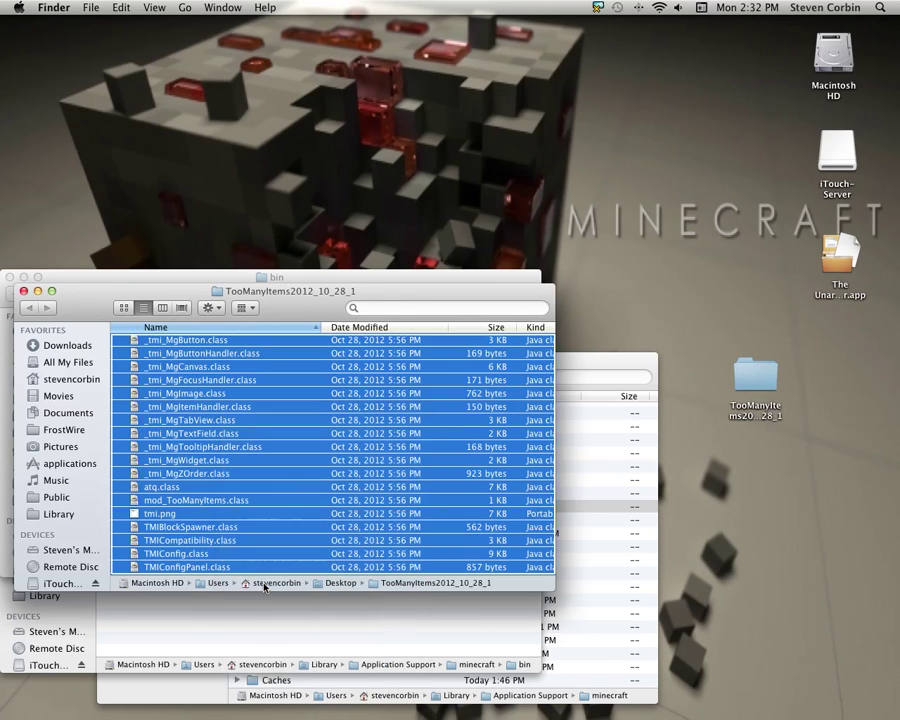
left_click(24, 291)
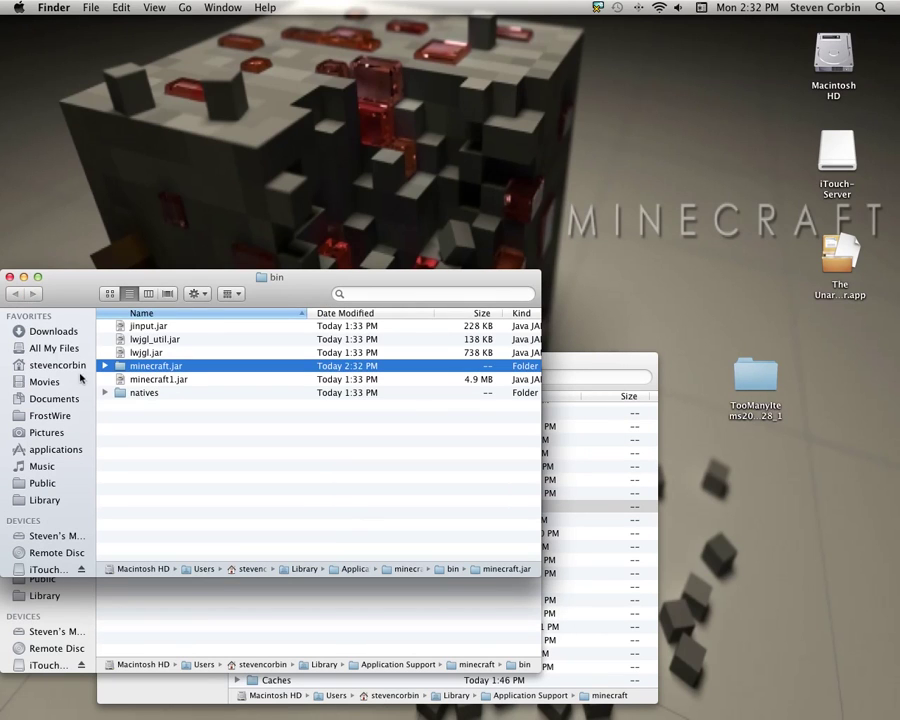
Paste the copied mod files into the minecraft.jar folder in bin, replacing the existing atq.class.
right_click(151, 368)
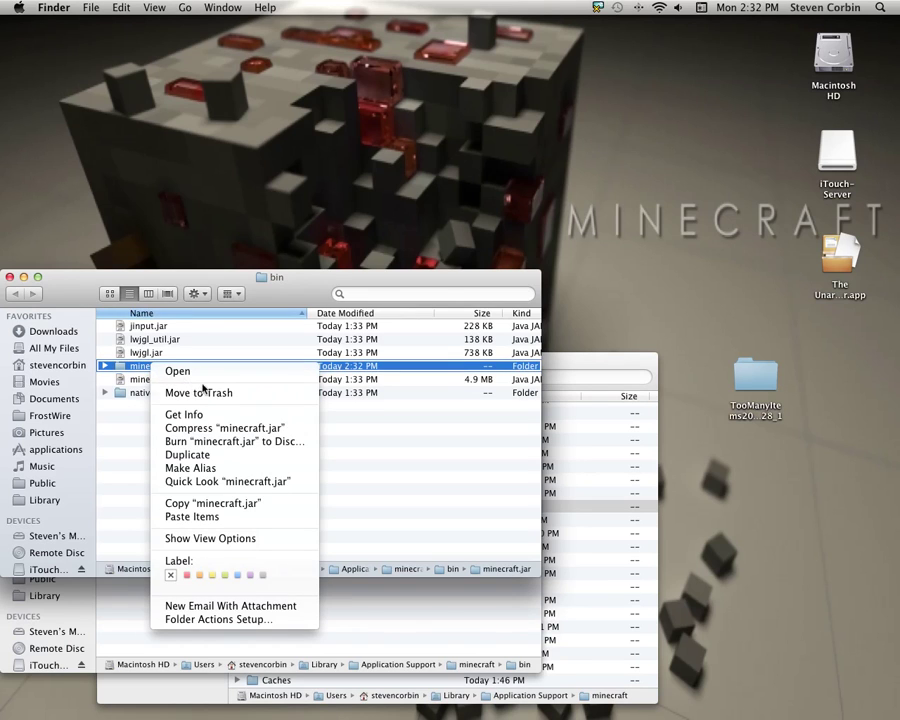
left_click(201, 517)
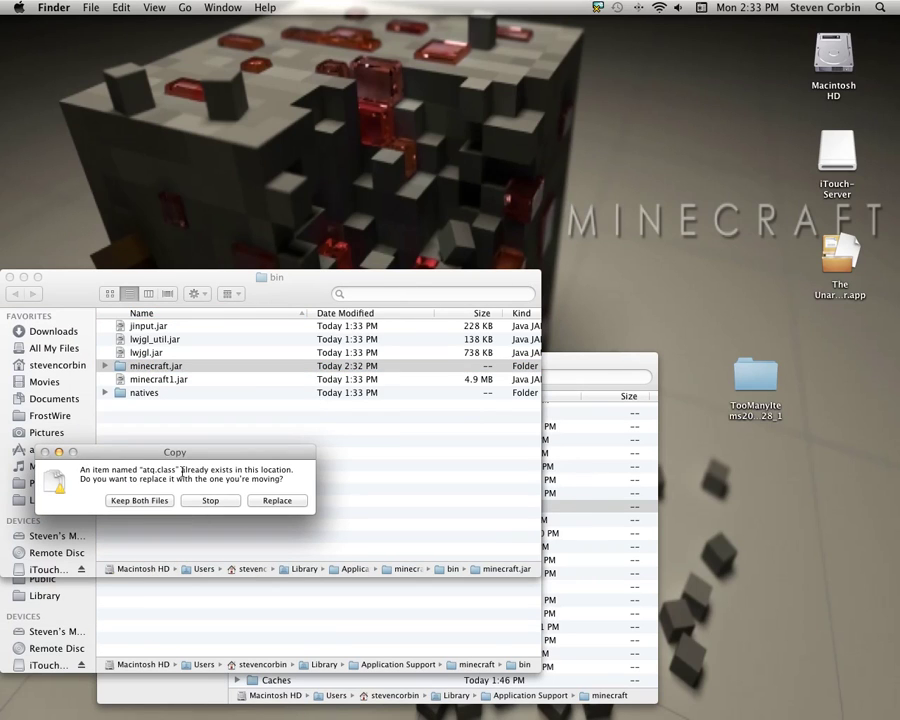
left_click(264, 502)
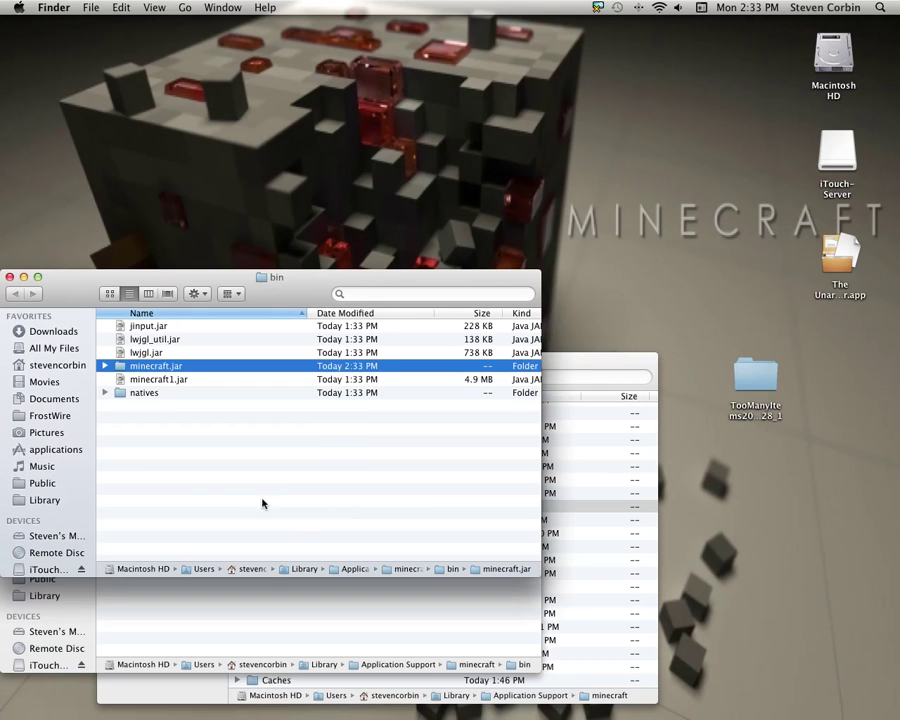
Close the remaining bin, minecraft and Library Finder windows.
left_click(9, 276)
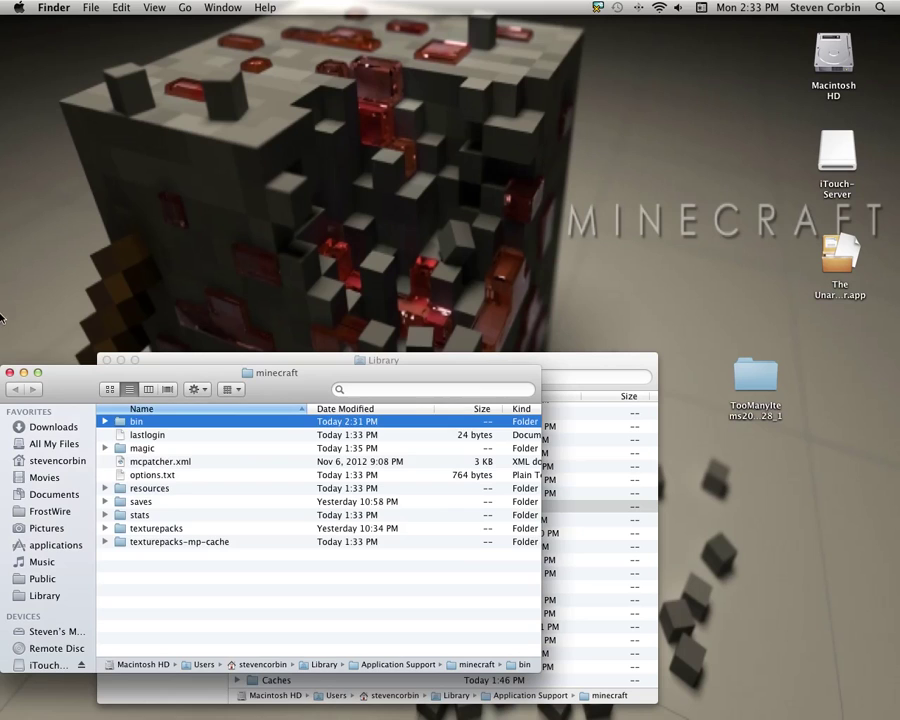
left_click(9, 372)
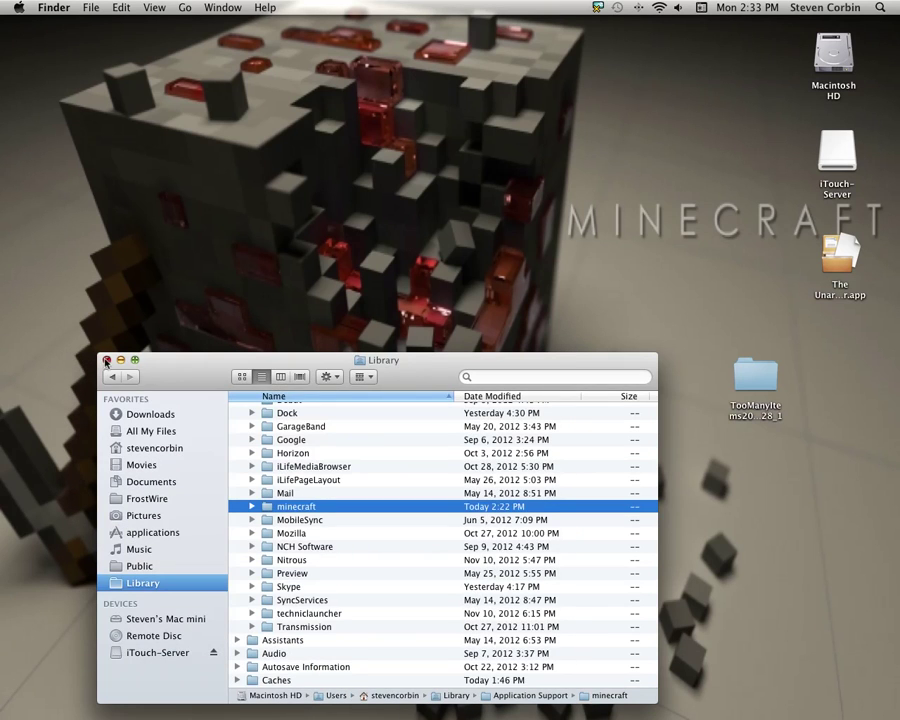
left_click(106, 360)
Switch to Magic Launcher, enter the account password to log in, and start Minecraft in offline mode.
mouse_move(481, 712)
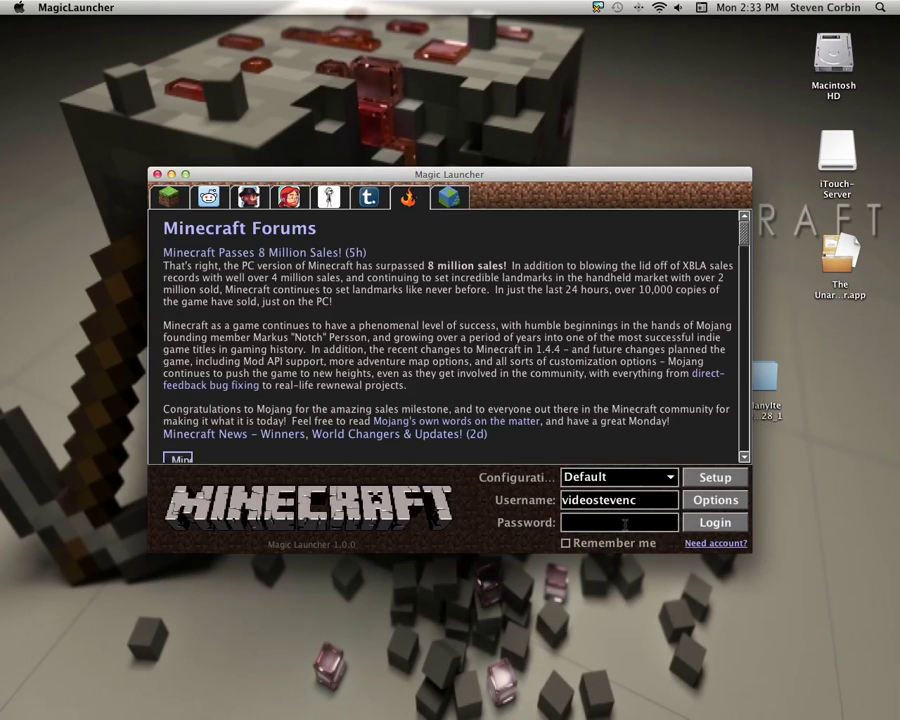
left_click(624, 524)
type("••••")
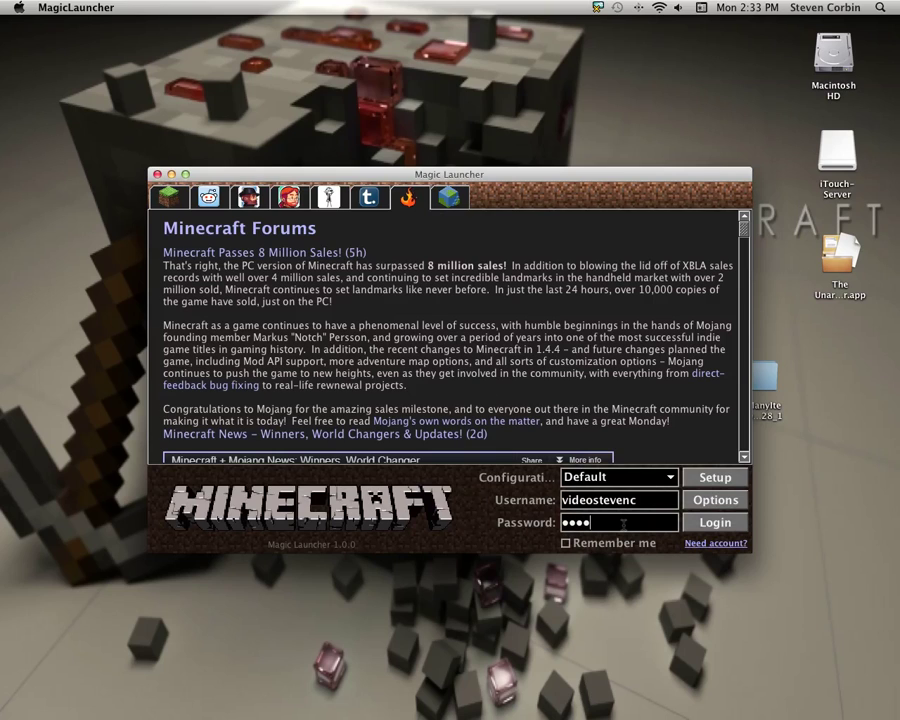
type("•••")
key("Return")
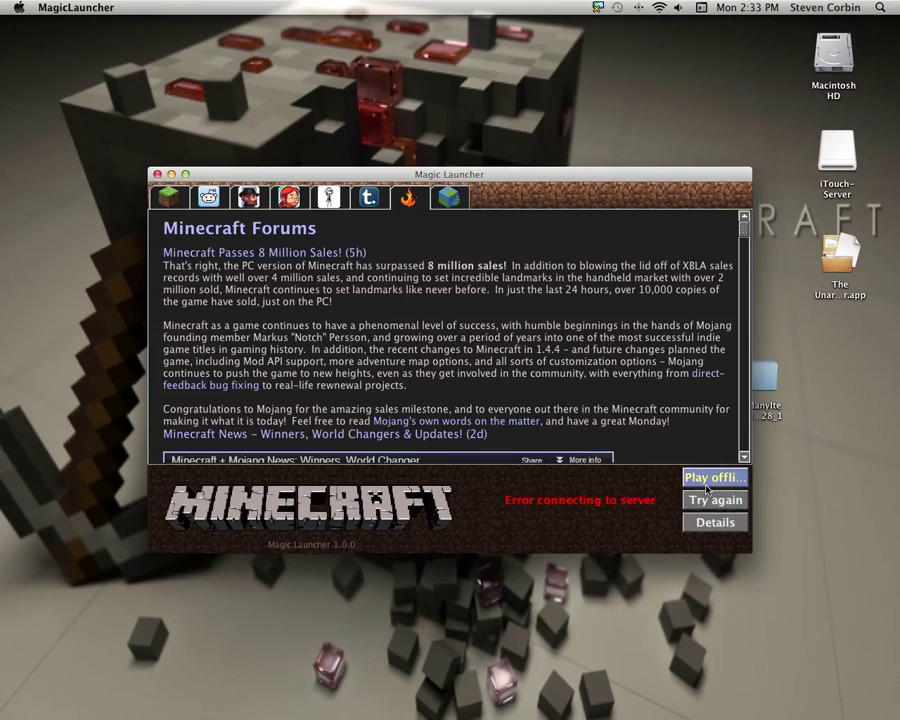
left_click(712, 478)
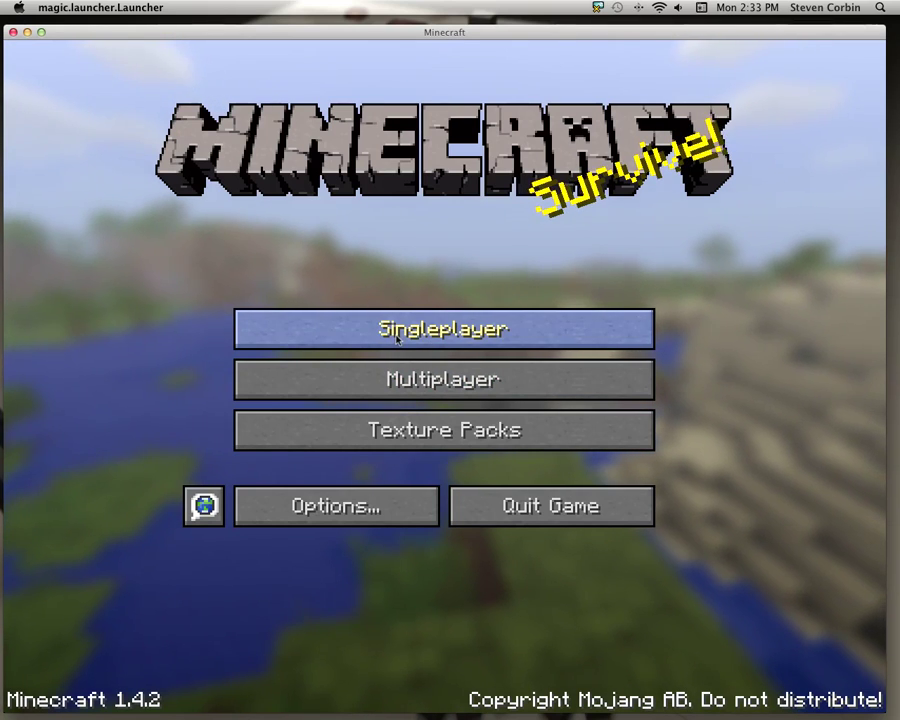
Create a new singleplayer world named slrjghrwpiy with the game mode set to Creative.
left_click(416, 414)
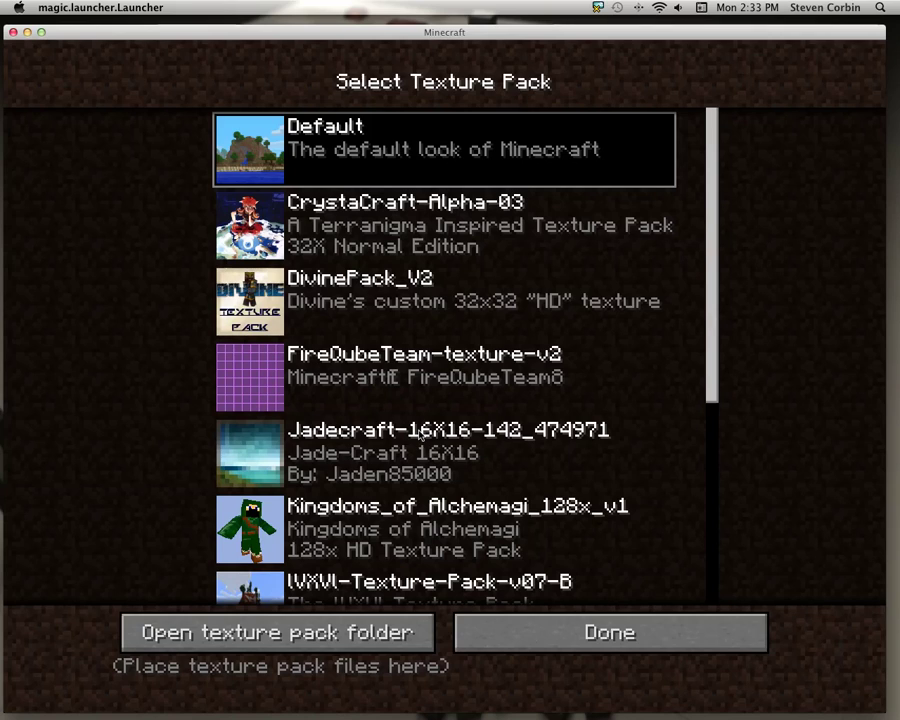
left_click(480, 634)
left_click(427, 322)
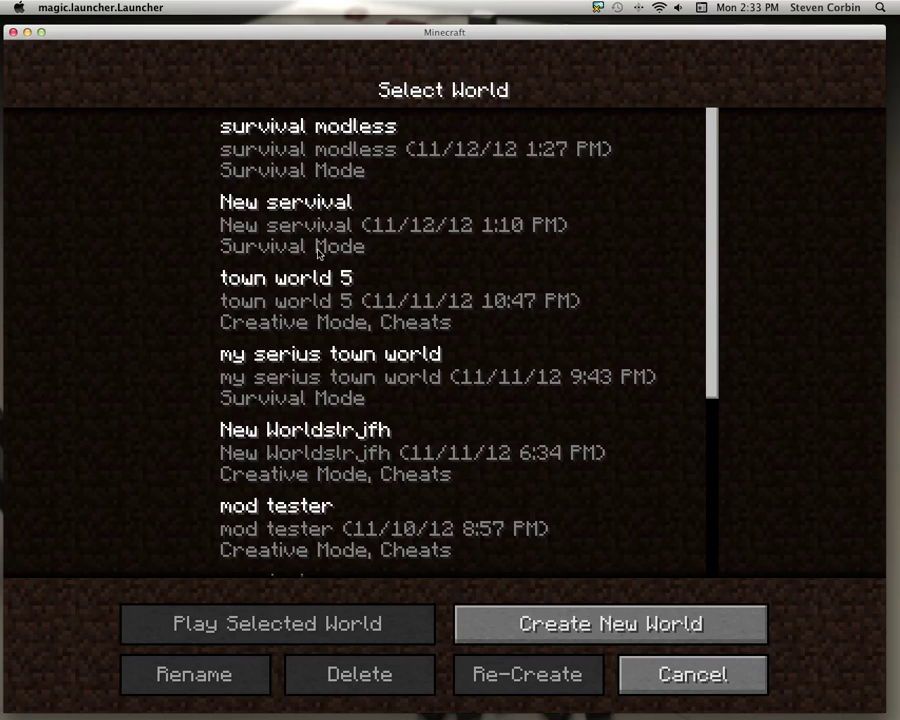
left_click(560, 612)
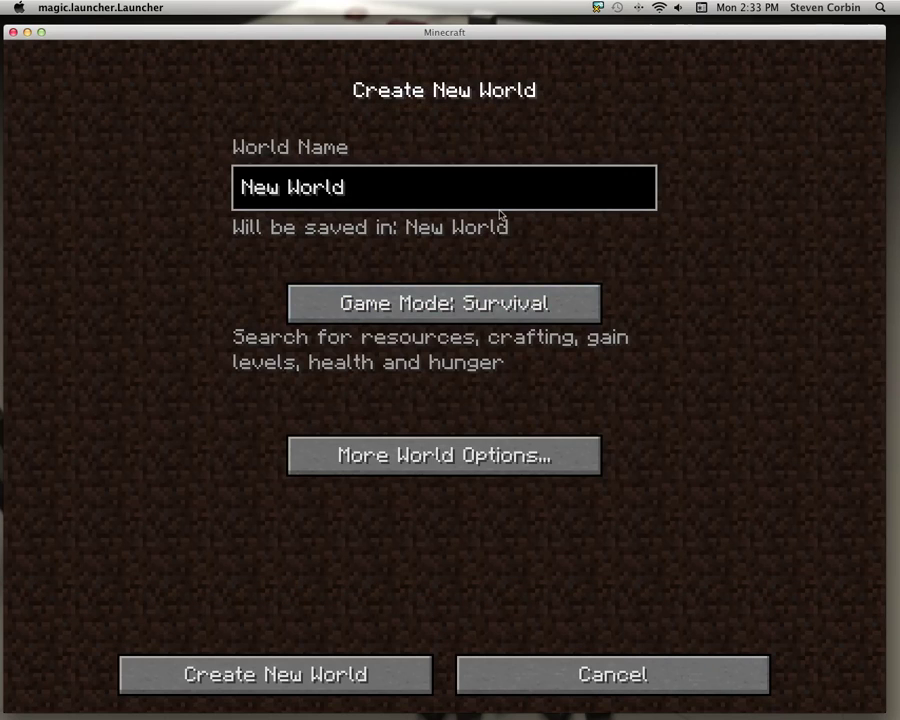
key("BackSpace")
key("BackSpace")
key("BackSpace")
key("BackSpace")
key("BackSpace")
key("BackSpace")
key("BackSpace")
key("BackSpace")
key("BackSpace")
type("slrjghrwpiy")
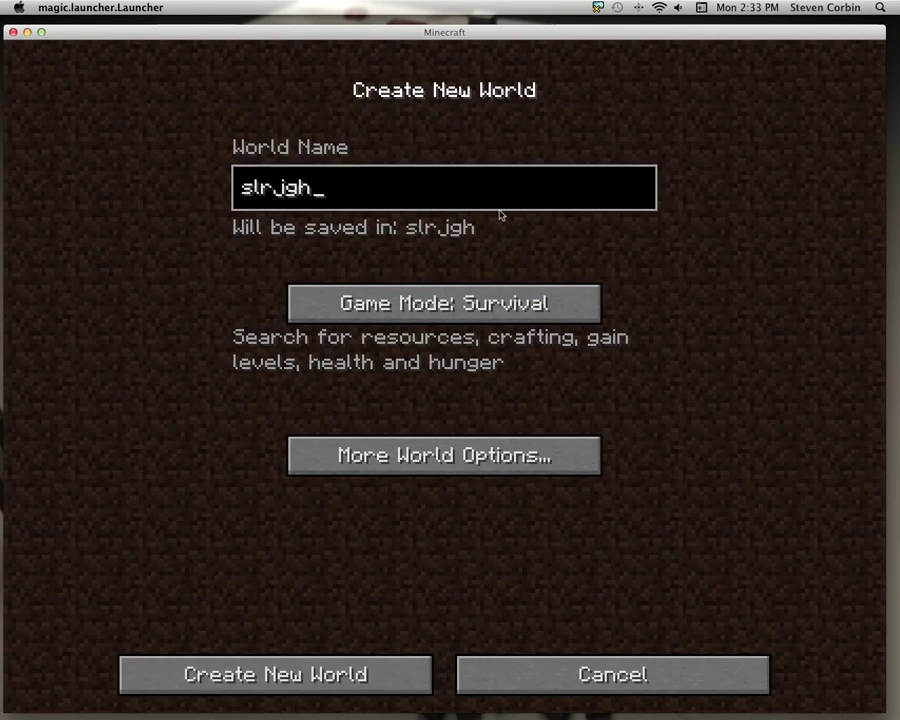
left_click(500, 294)
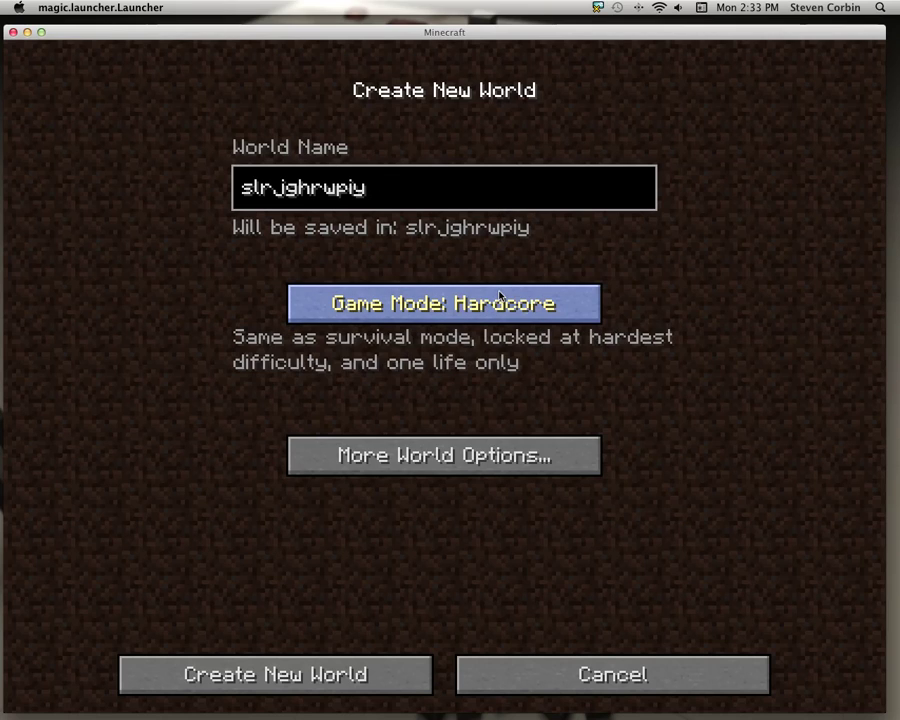
left_click(500, 296)
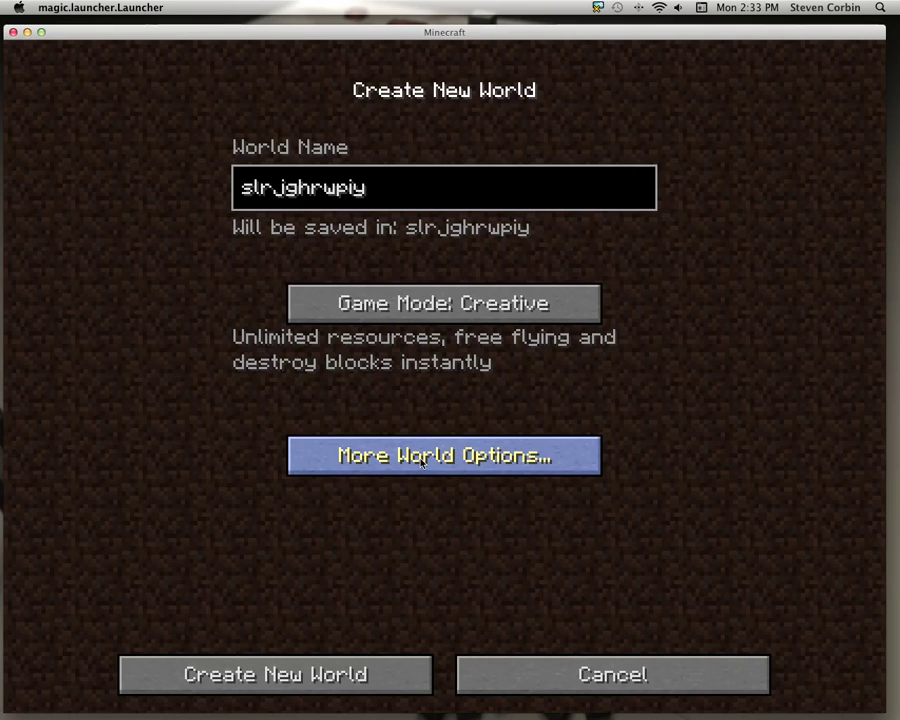
left_click(317, 688)
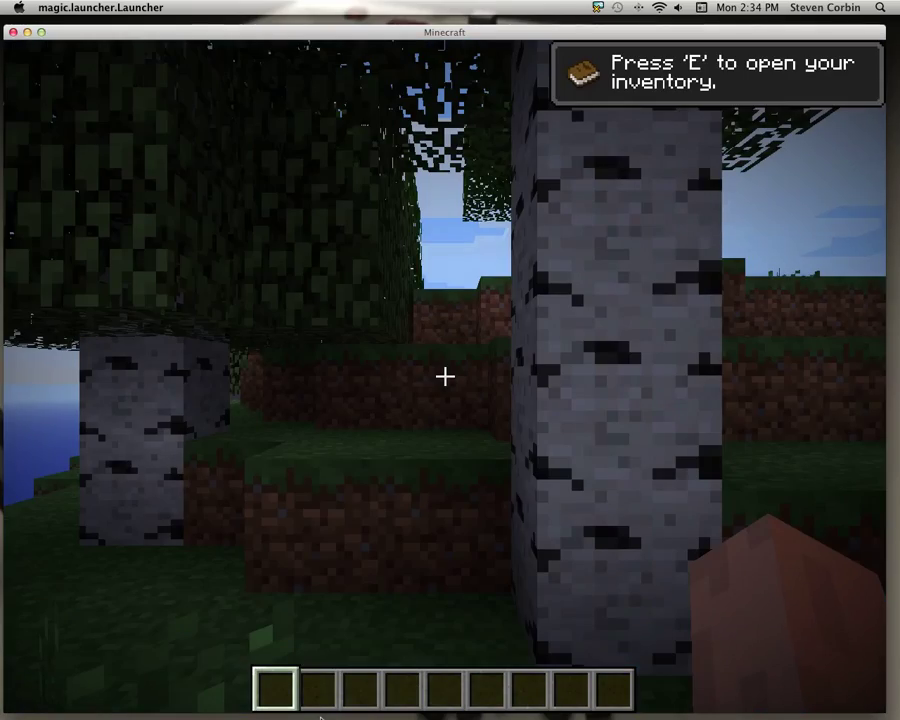
Open the inventory in the new world and browse through the pages of the TooManyItems item list.
mouse_move(445, 376)
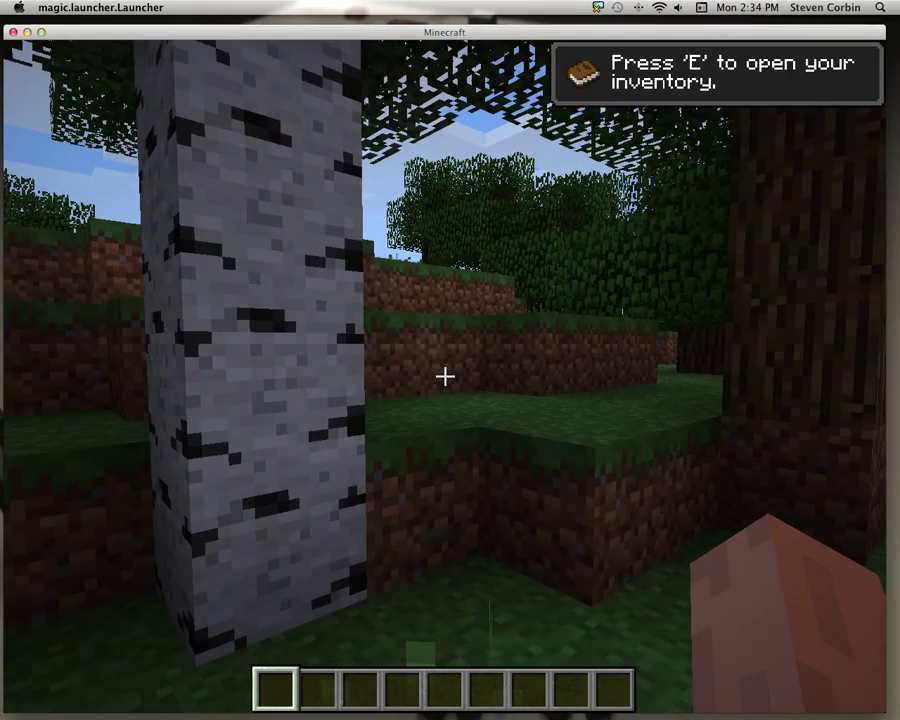
key("e")
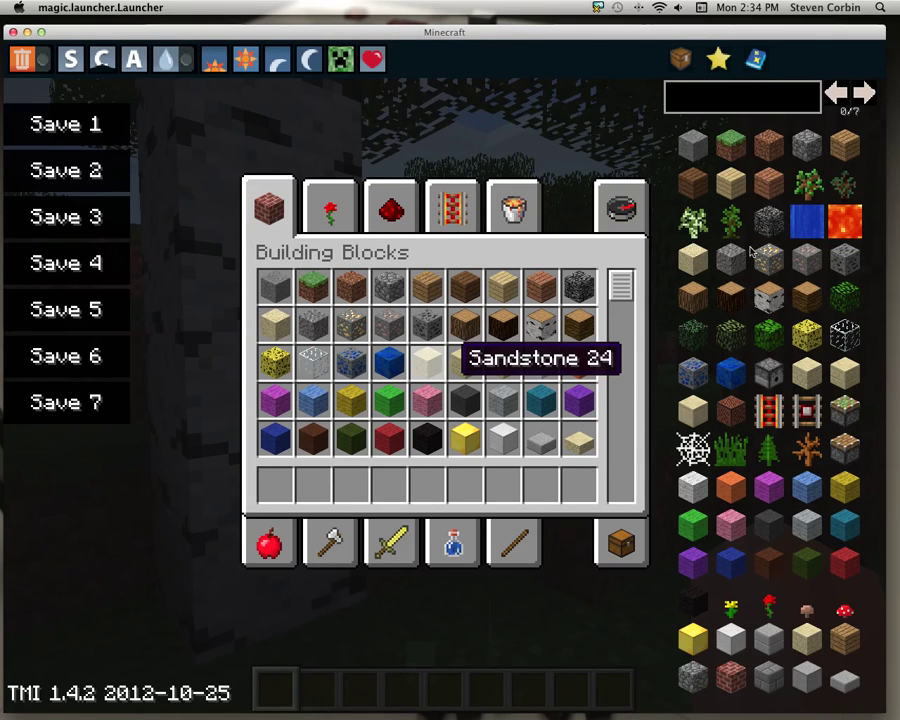
left_click(864, 95)
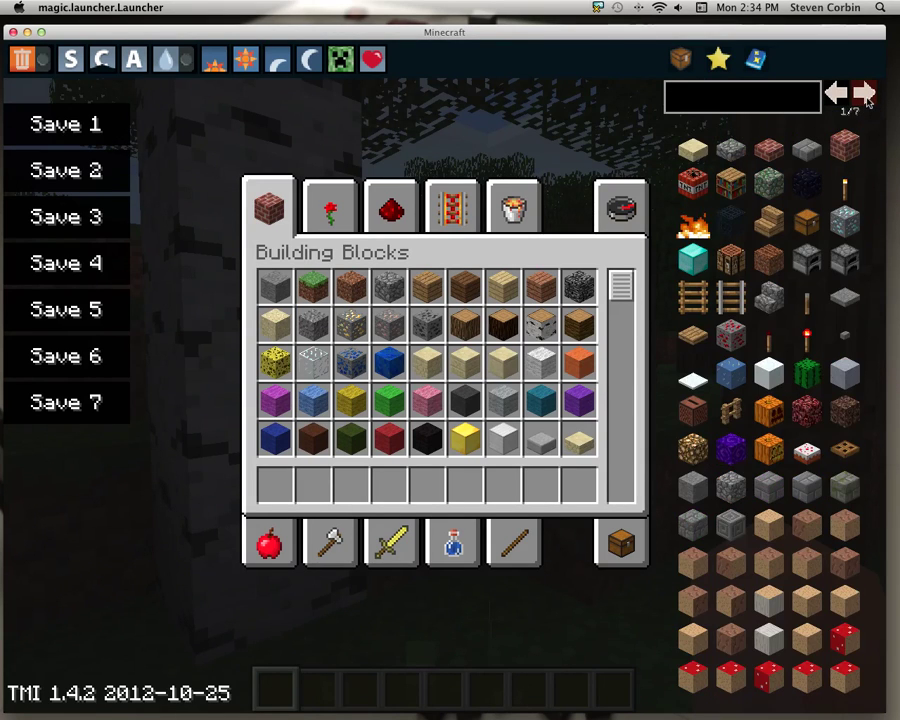
left_click(866, 96)
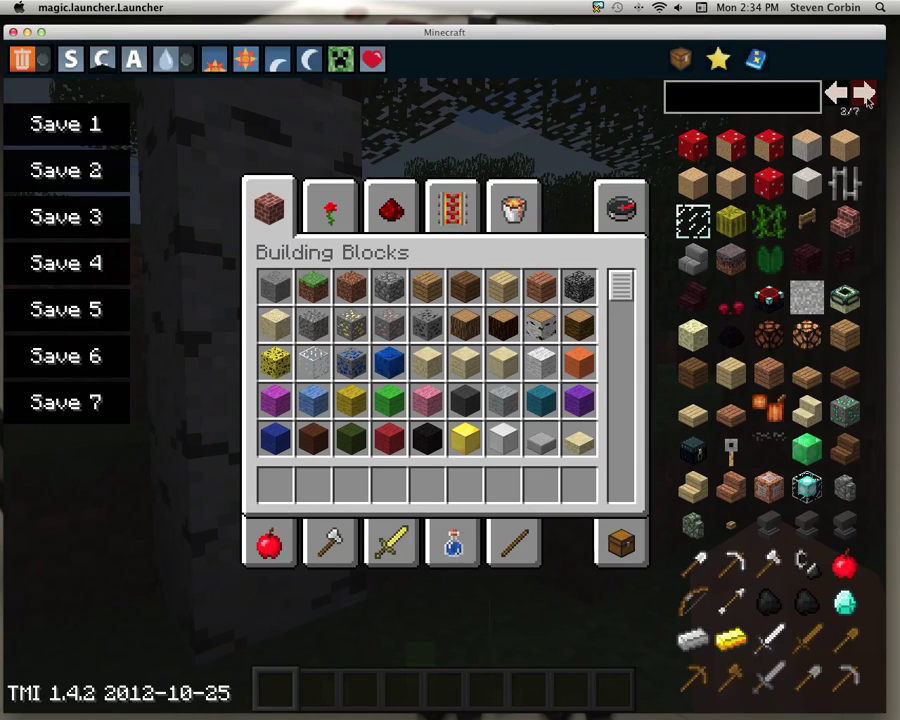
left_click(866, 96)
left_click(866, 96)
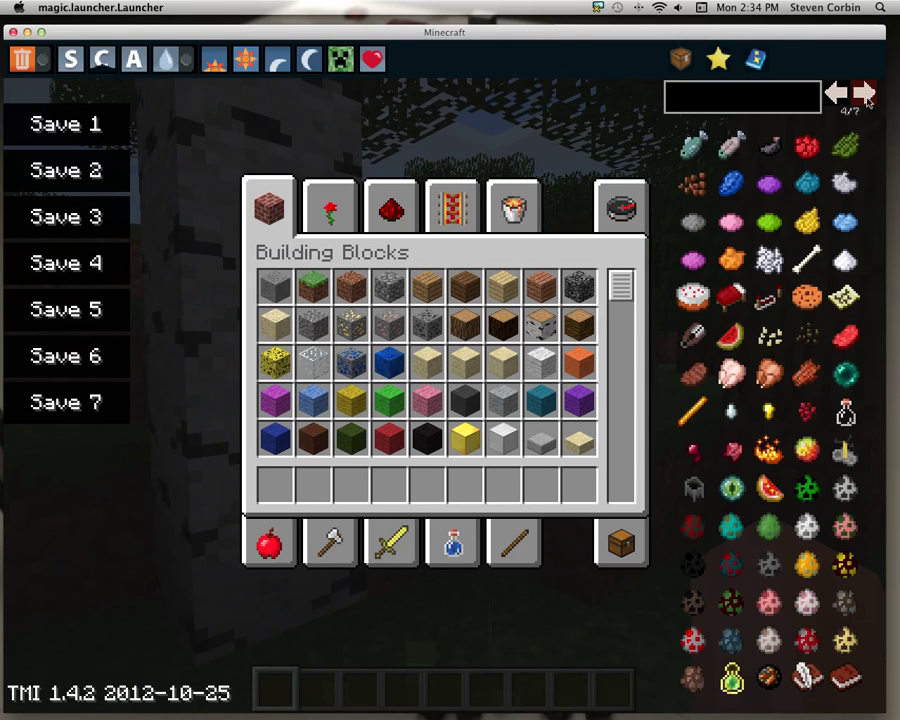
left_click(866, 96)
left_click(866, 96)
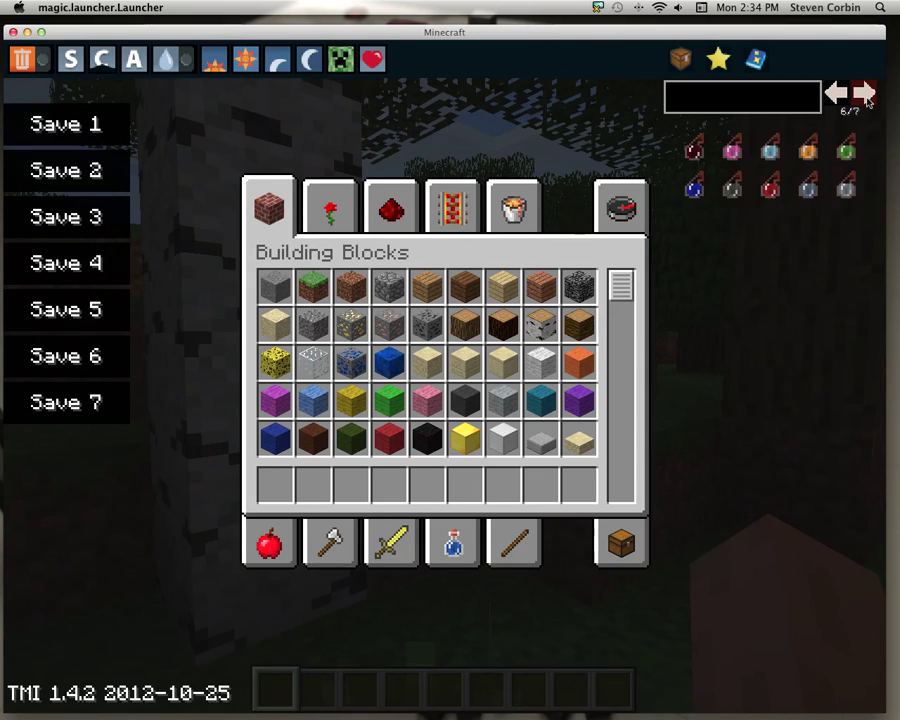
left_click(866, 96)
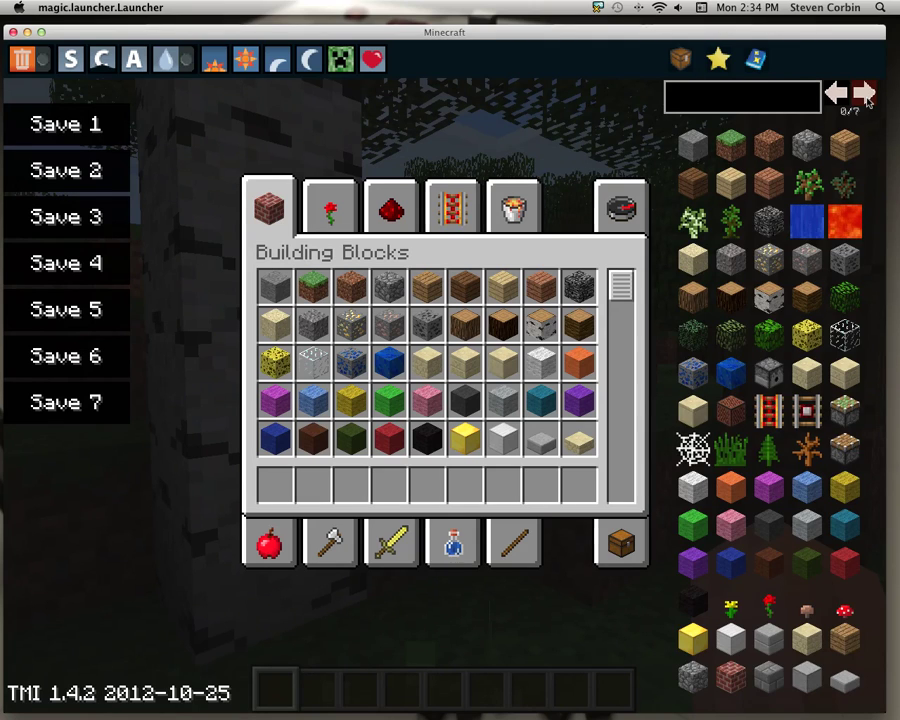
left_click(836, 94)
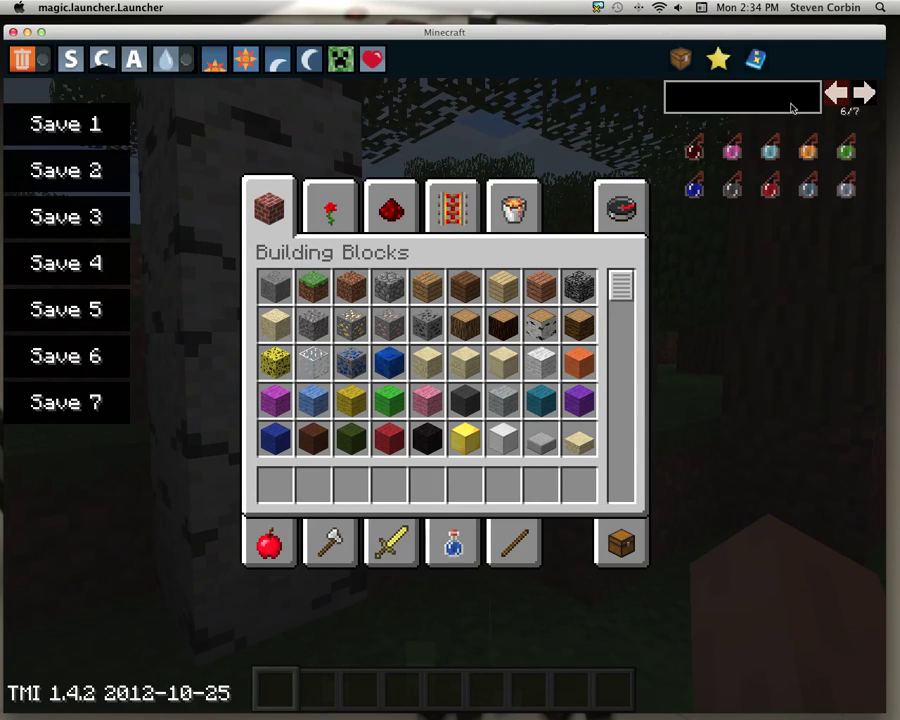